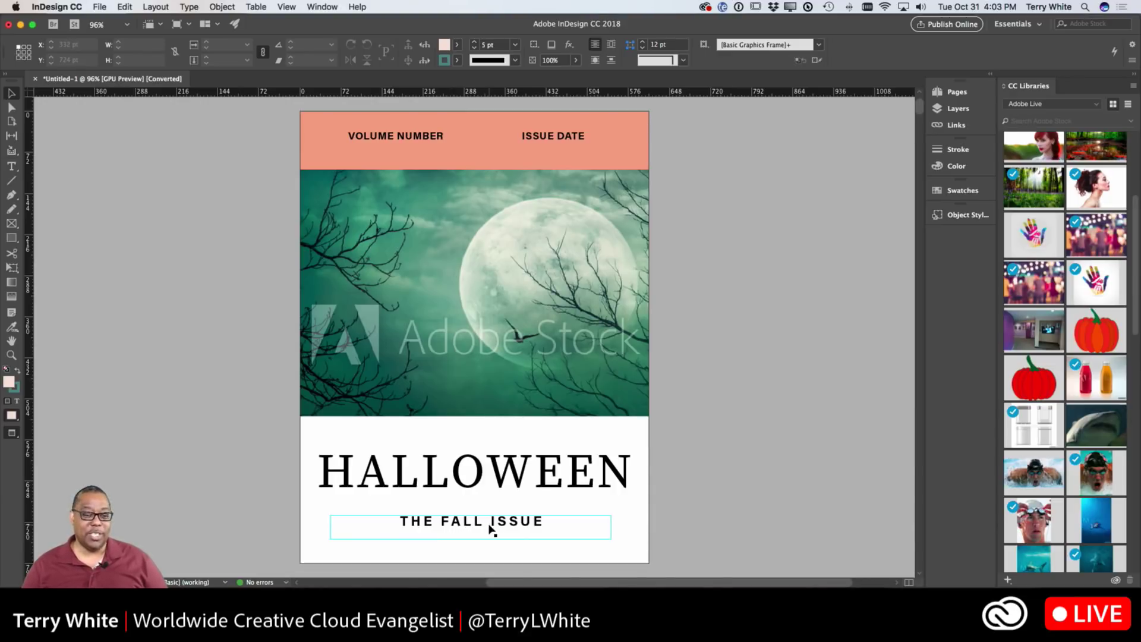
Highlight the whole word HALLOWEEN and open its Font Family list
double_click(471, 475)
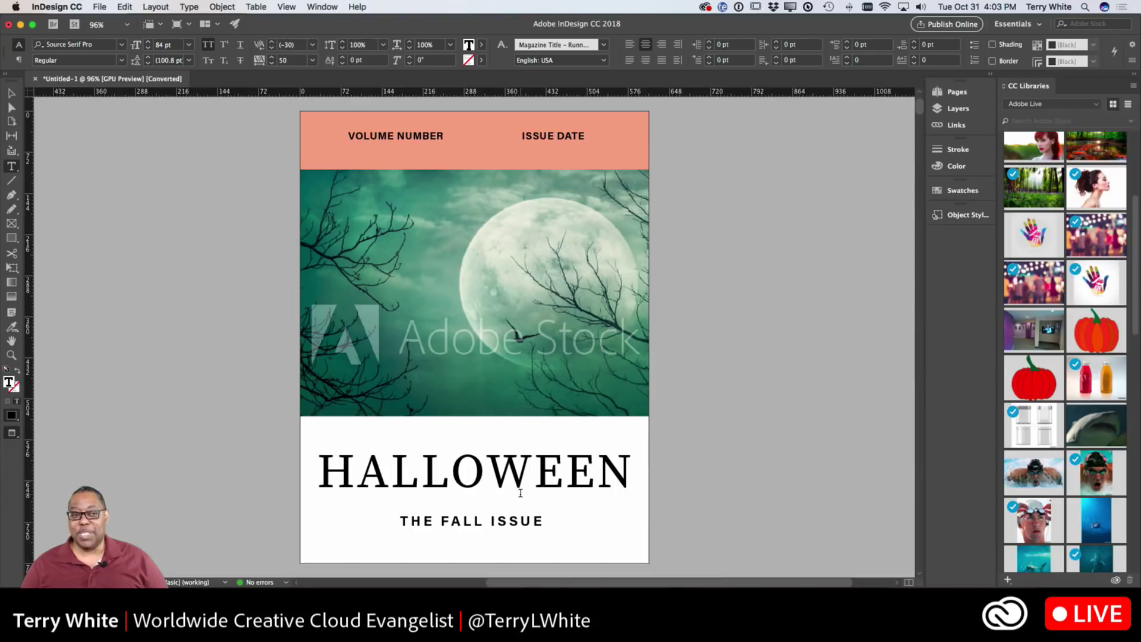
left_click_drag(324, 471, 623, 473)
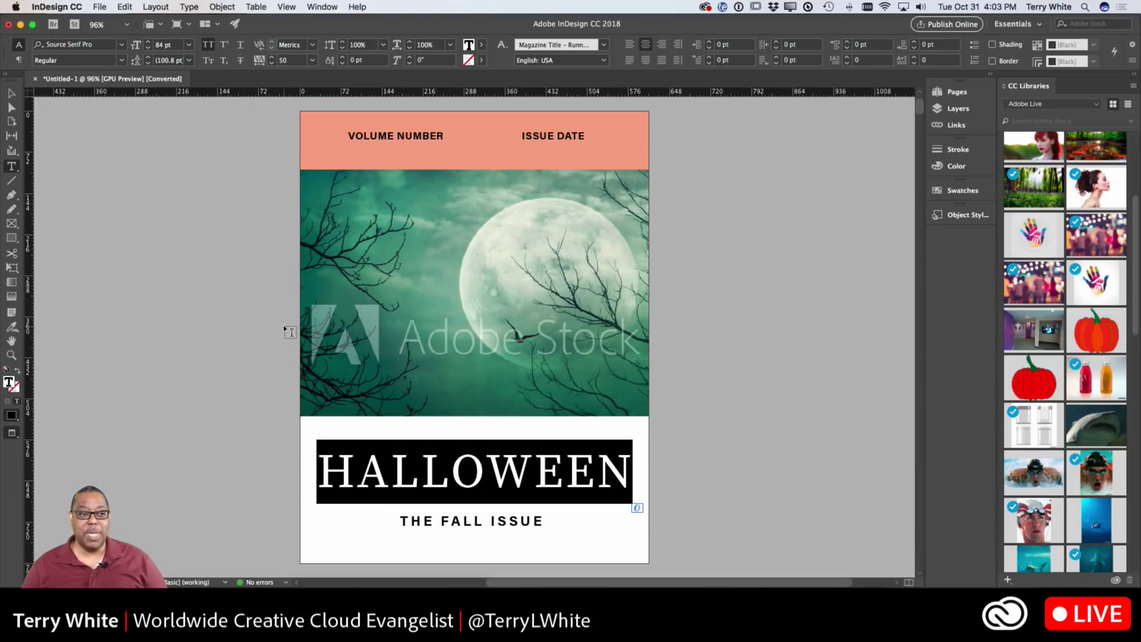
left_click(120, 46)
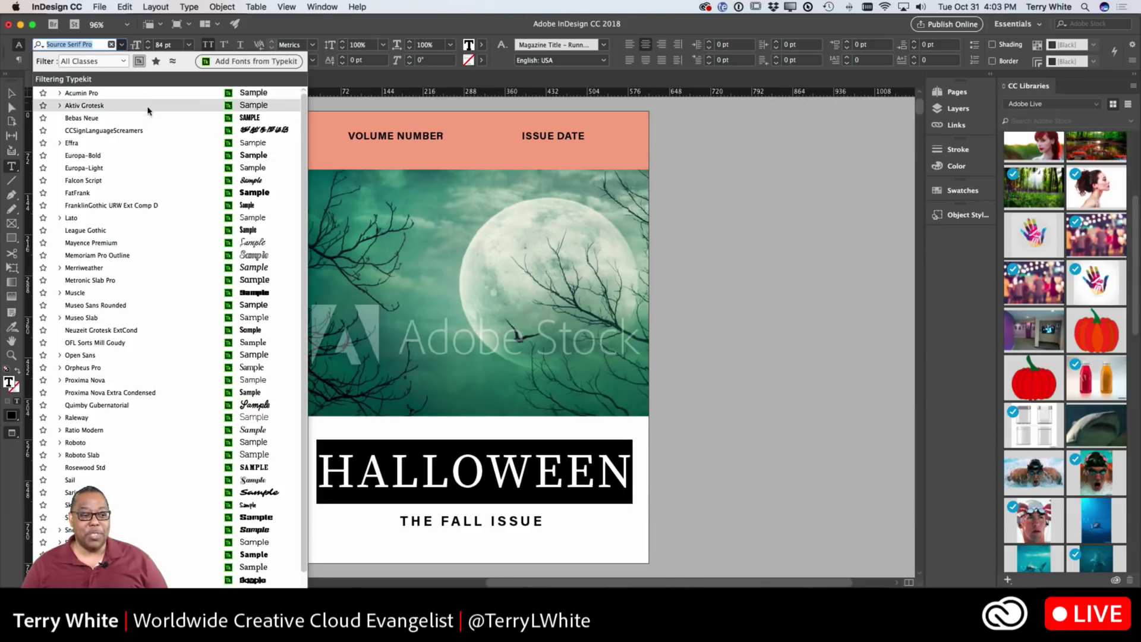
Turn off the Typekit filter so all installed fonts appear, and scroll through the list
scroll(151, 130, "down", 3)
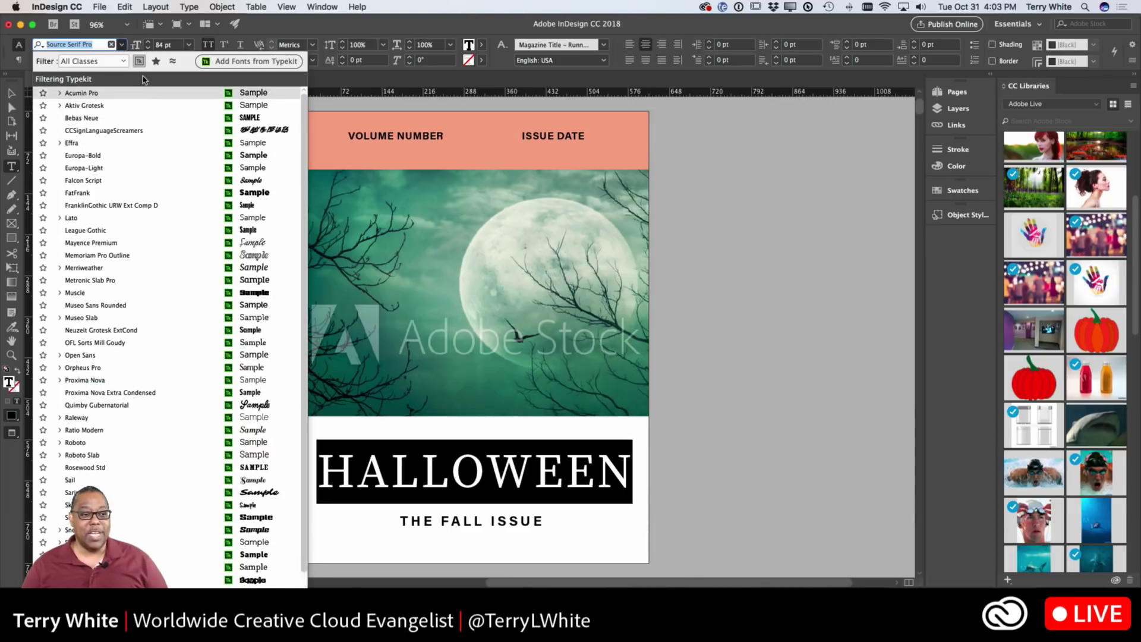
left_click(138, 61)
scroll(181, 192, "down", 20)
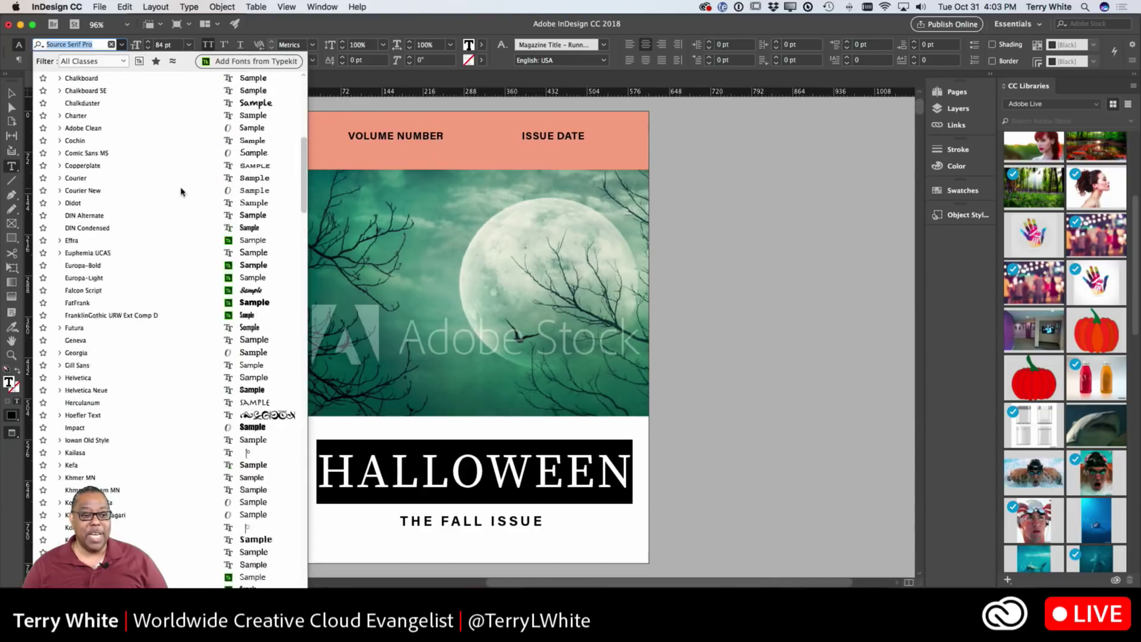
scroll(181, 192, "up", 5)
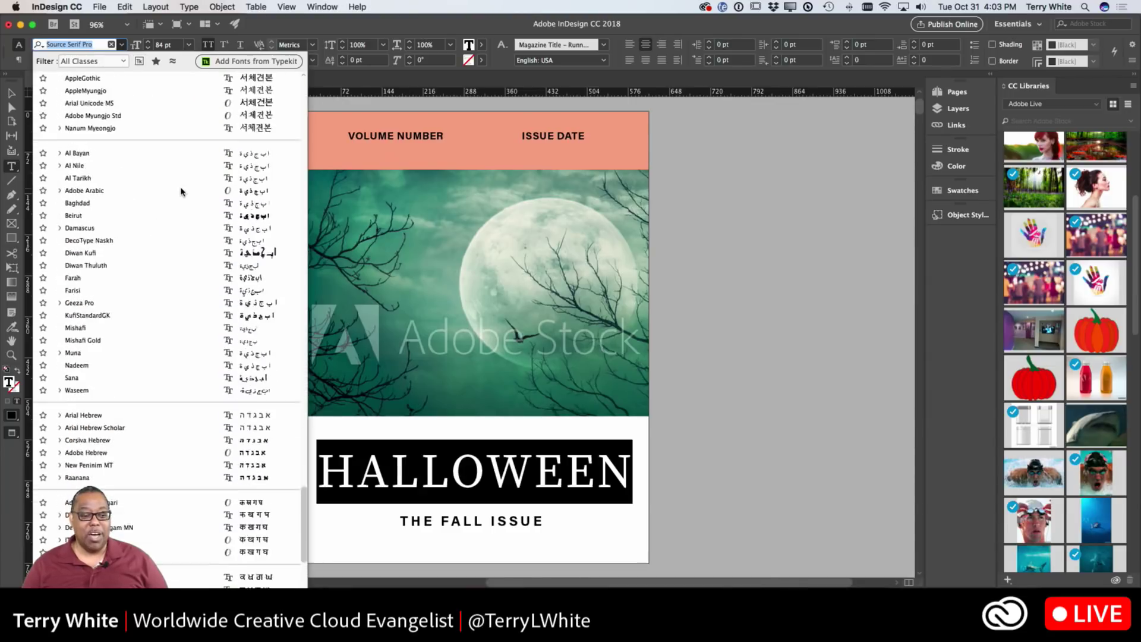
scroll(181, 192, "up", 20)
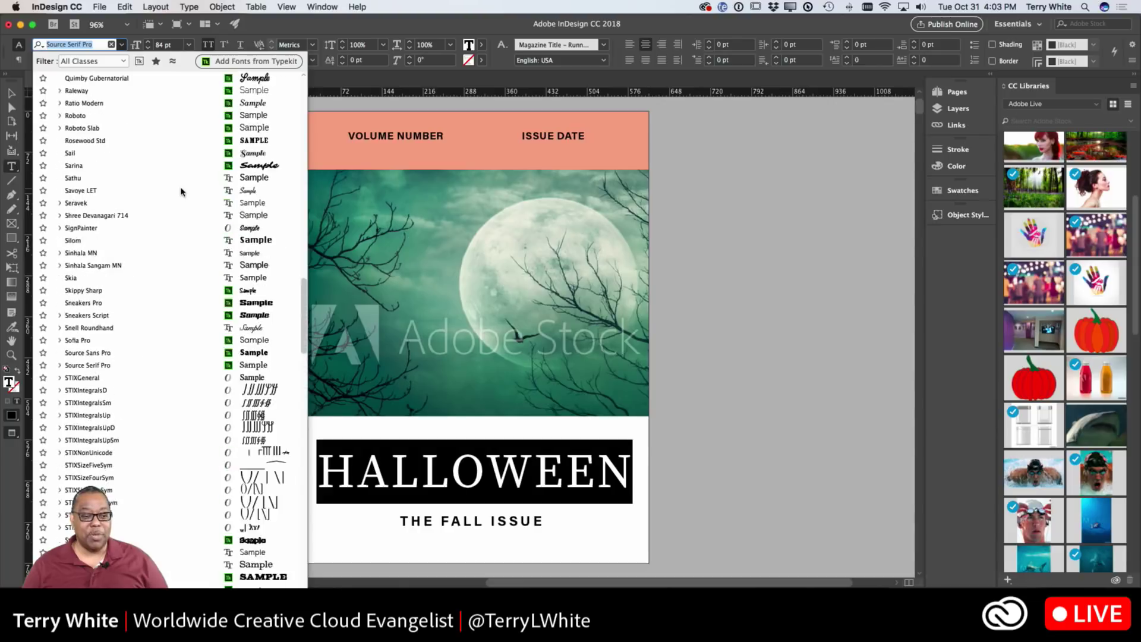
scroll(181, 192, "up", 2)
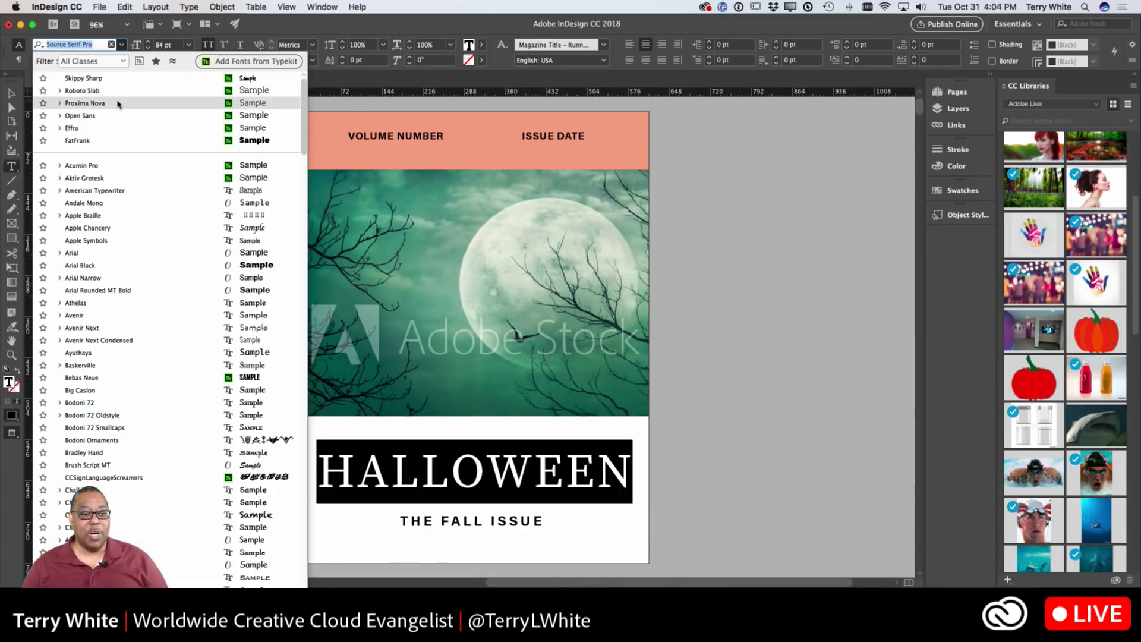
Expand and collapse Acumin Pro's styles, then star Acumin Pro as a favourite
left_click(60, 165)
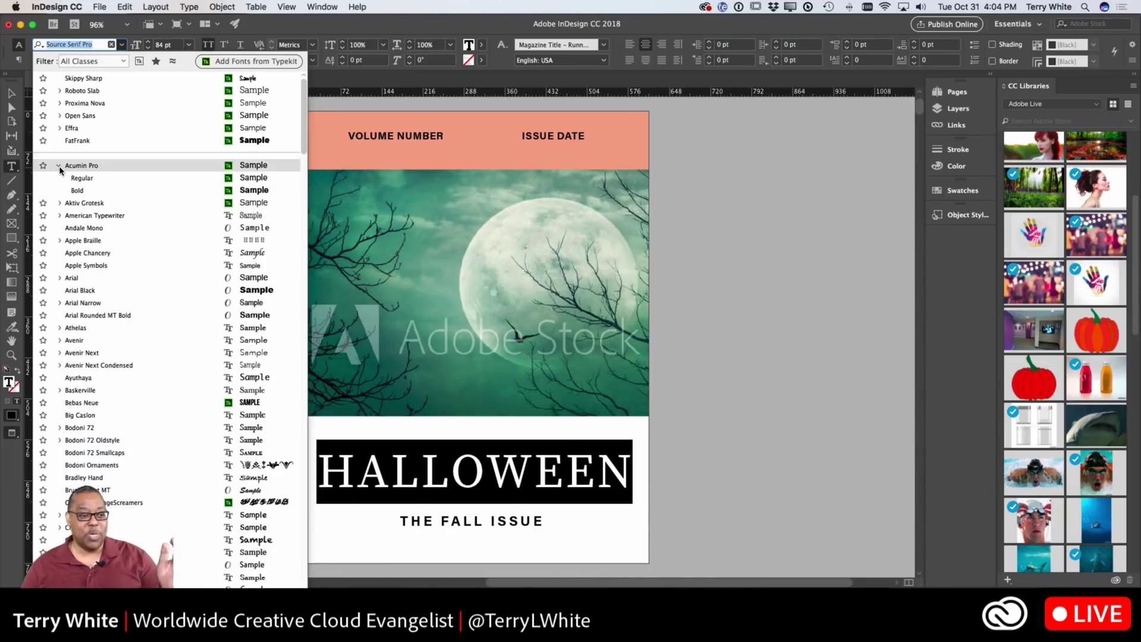
left_click(59, 167)
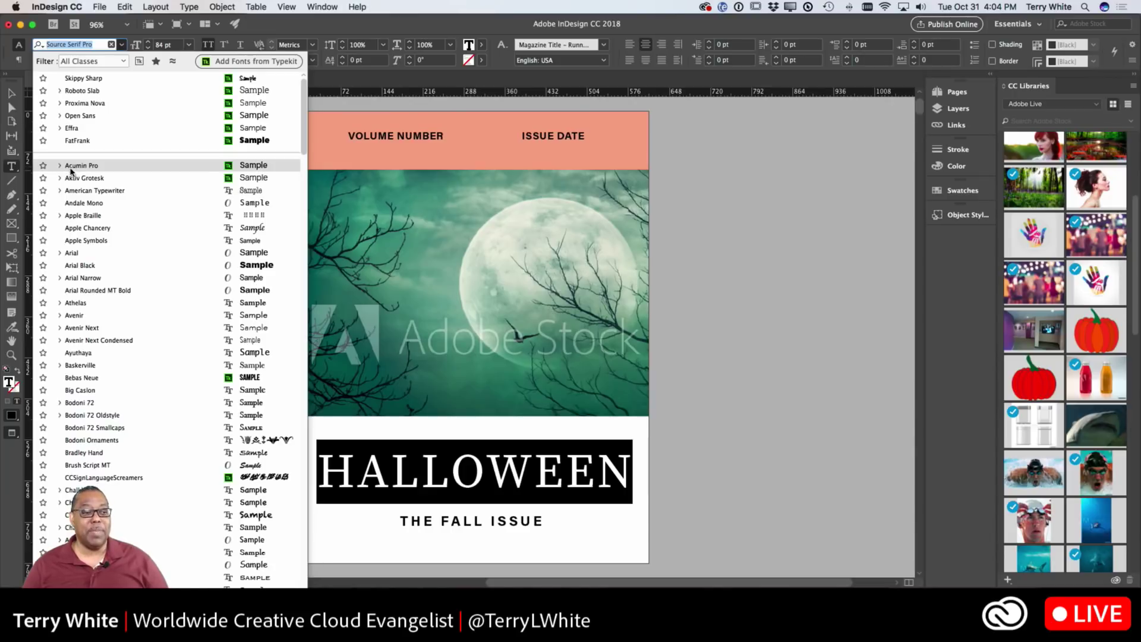
left_click(59, 167)
left_click(59, 167)
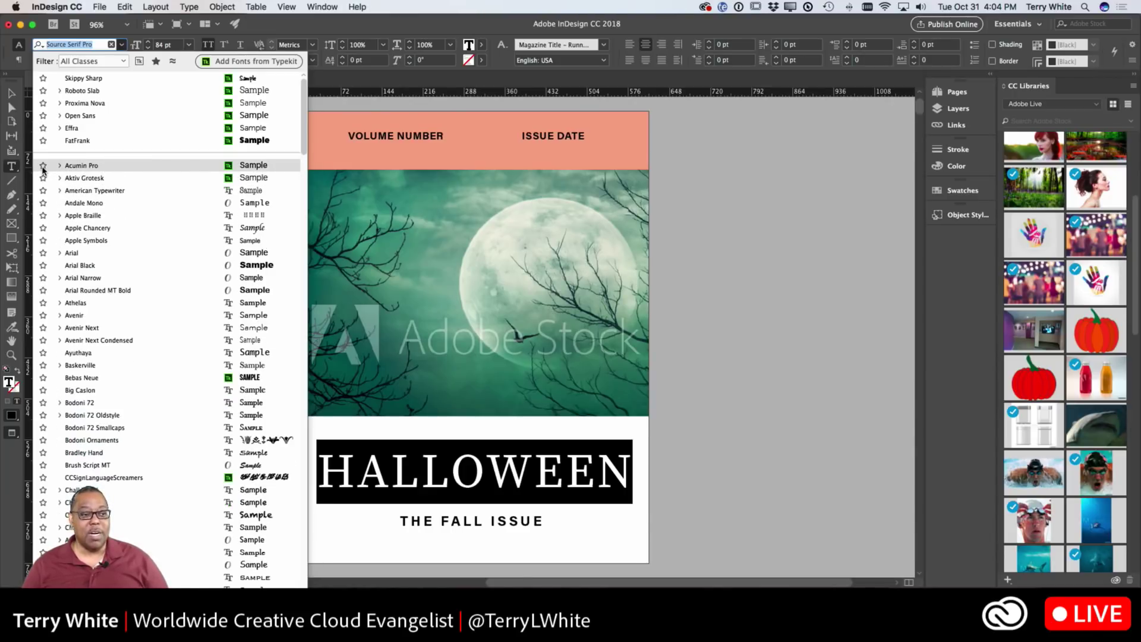
left_click(43, 167)
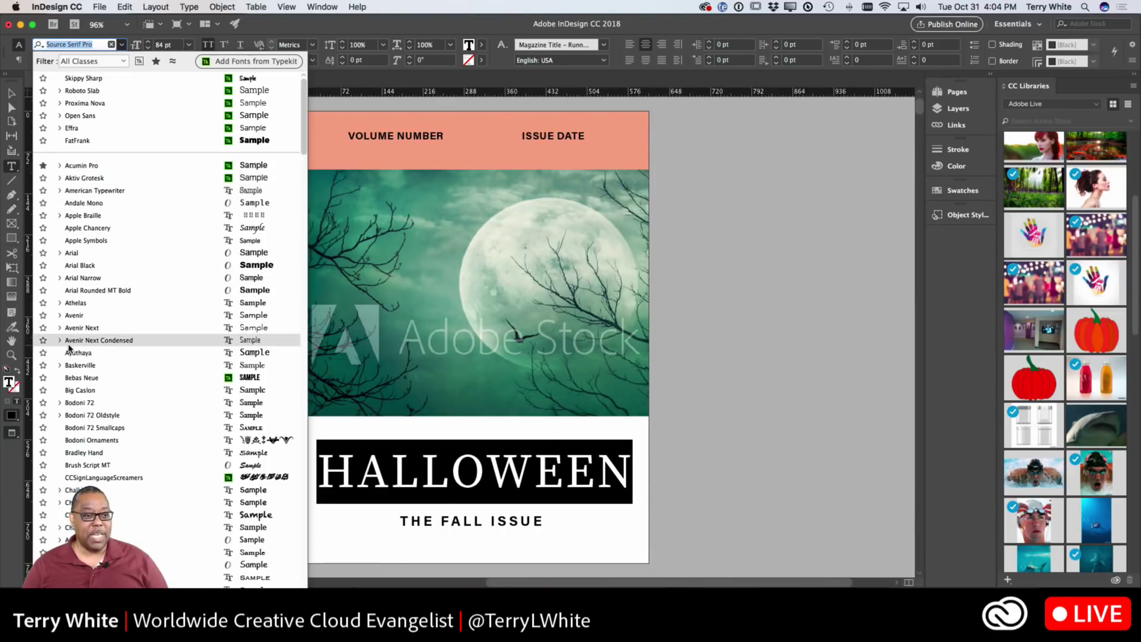
Star Effra as a favourite font and browse the rest of the list
scroll(69, 348, "down", 7)
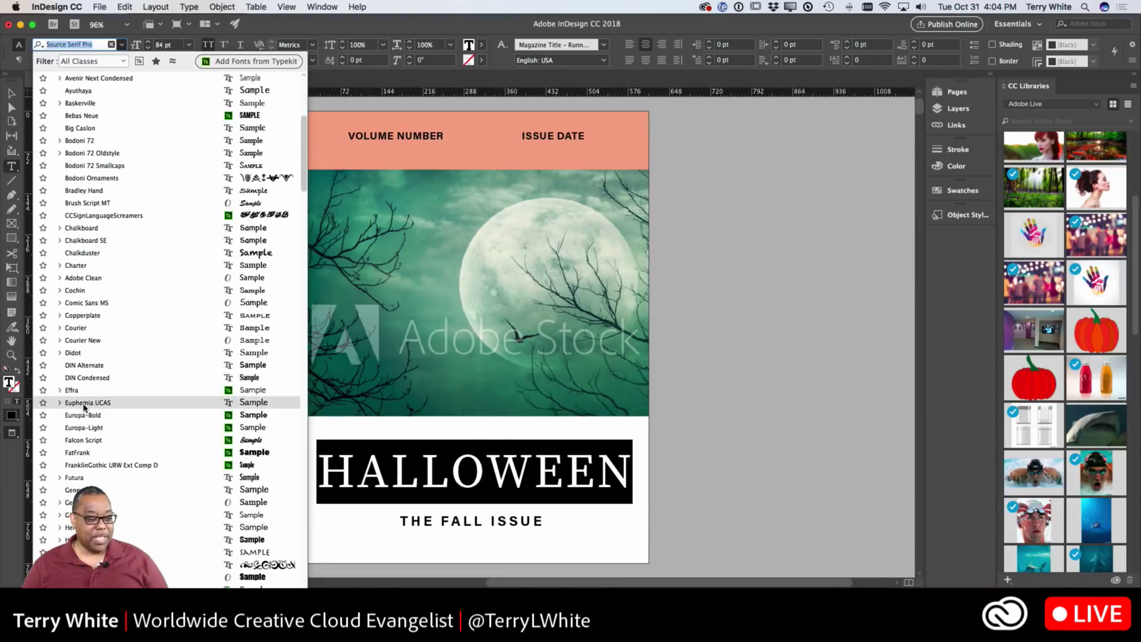
left_click(43, 390)
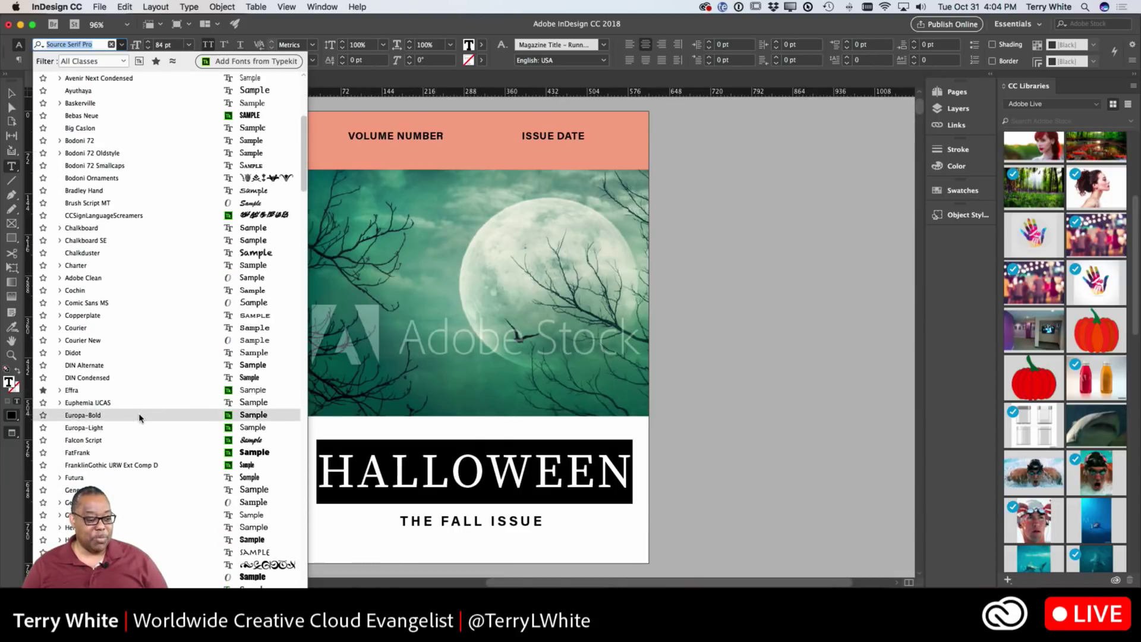
scroll(141, 418, "down", 3)
scroll(140, 418, "down", 2)
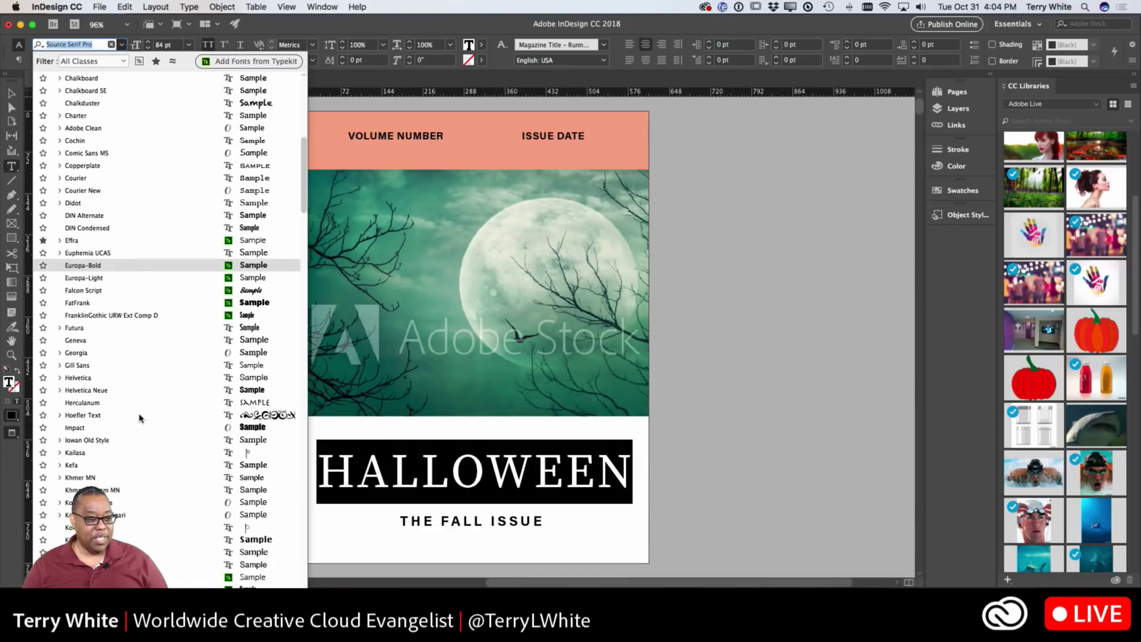
scroll(140, 418, "up", 5)
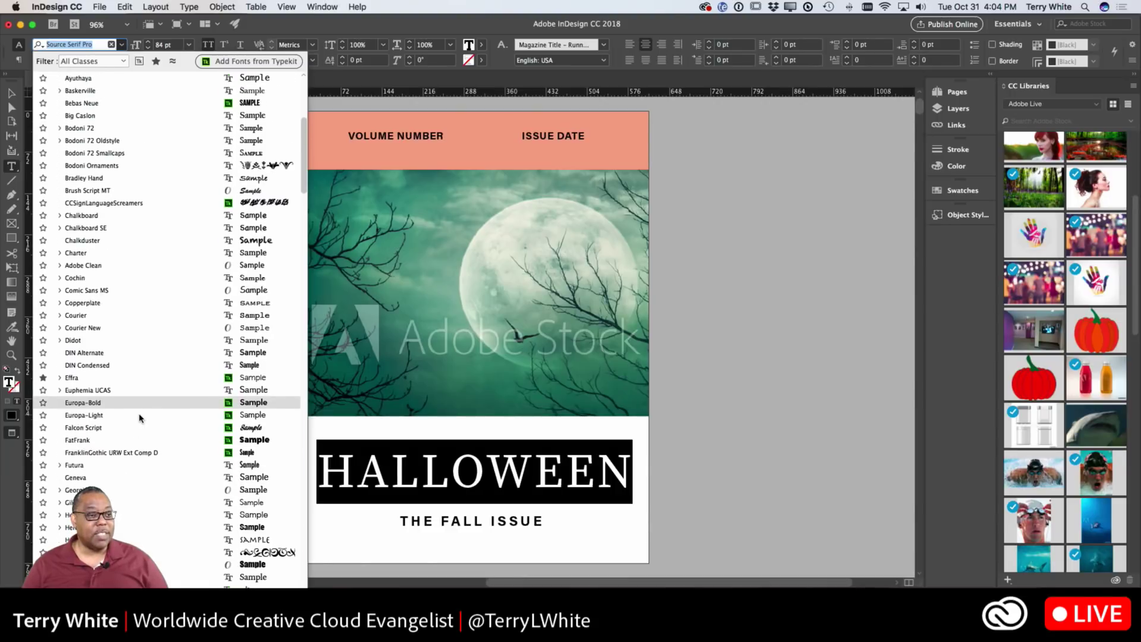
scroll(141, 418, "up", 1)
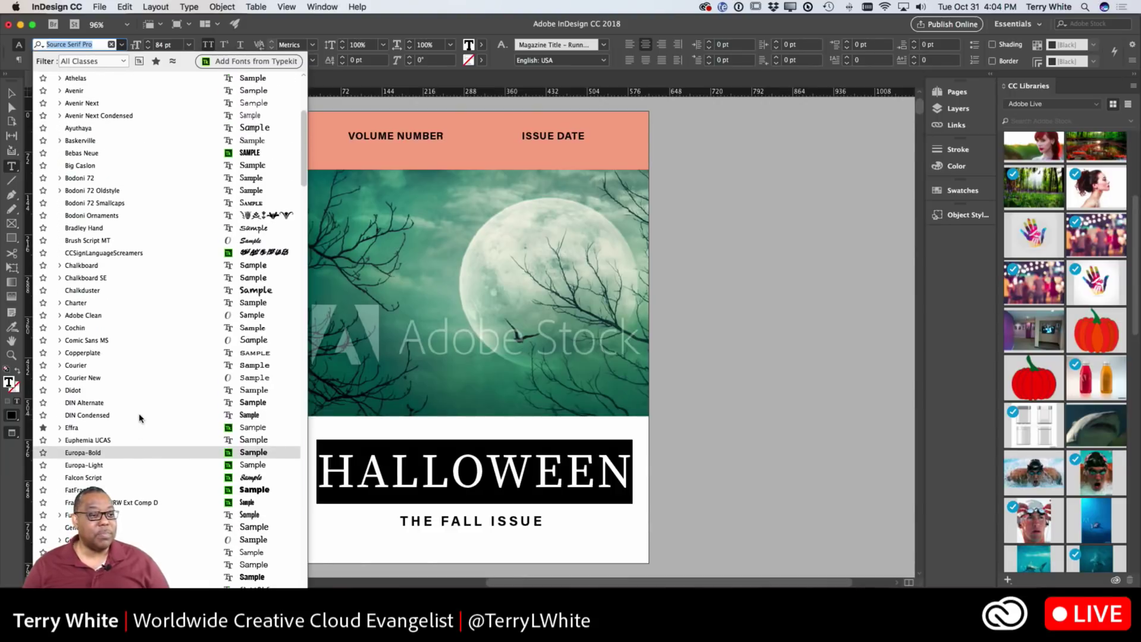
scroll(140, 418, "down", 4)
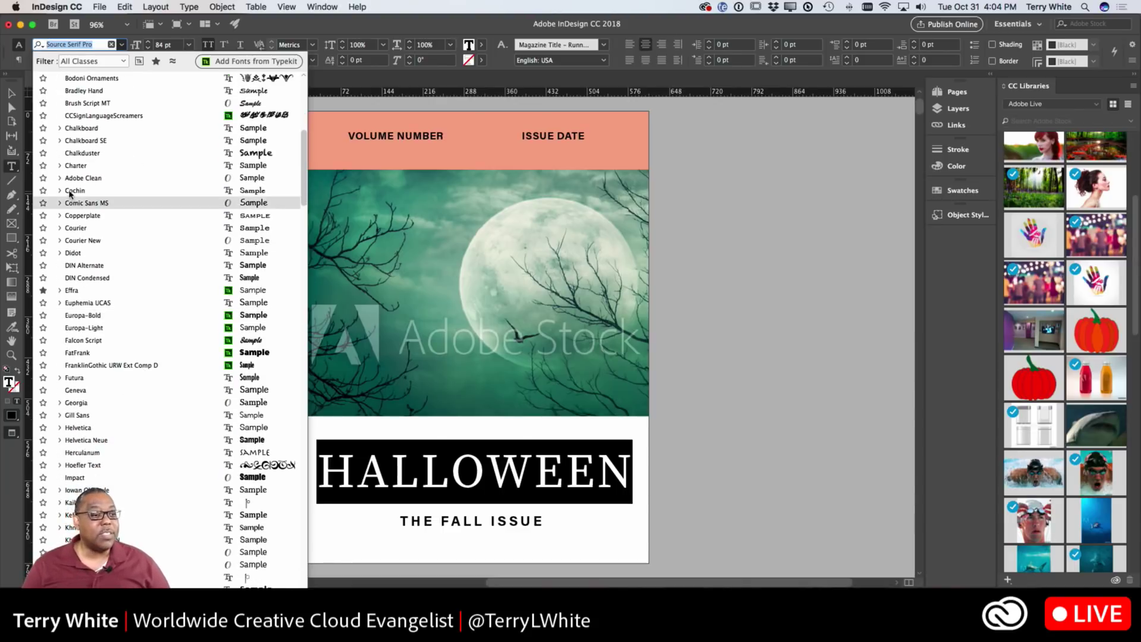
scroll(76, 186, "down", 2)
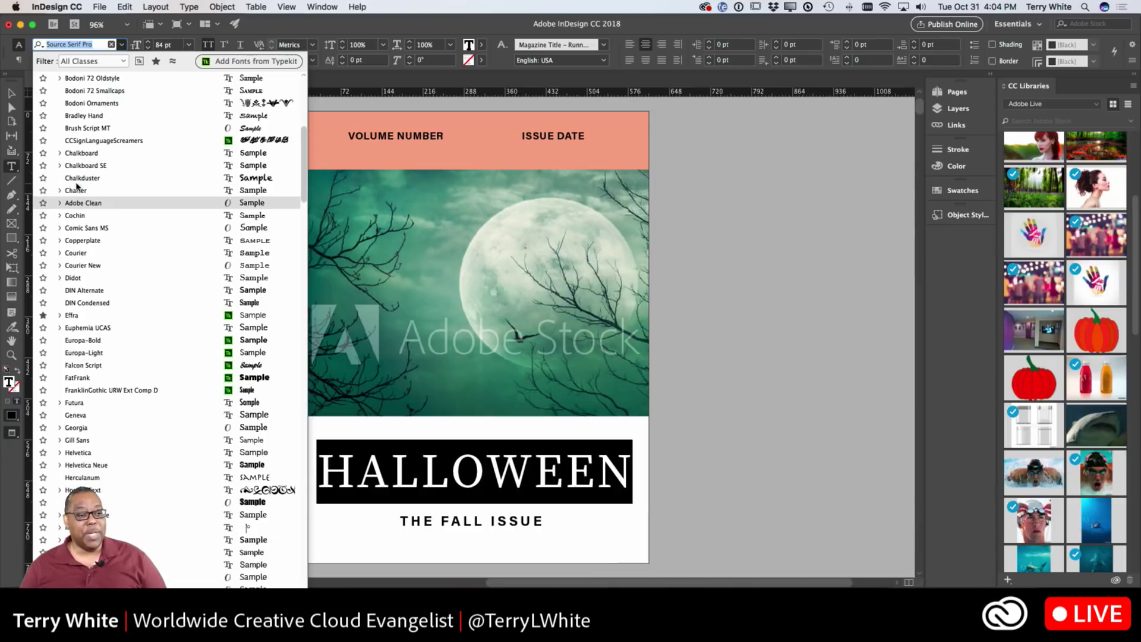
scroll(76, 186, "down", 5)
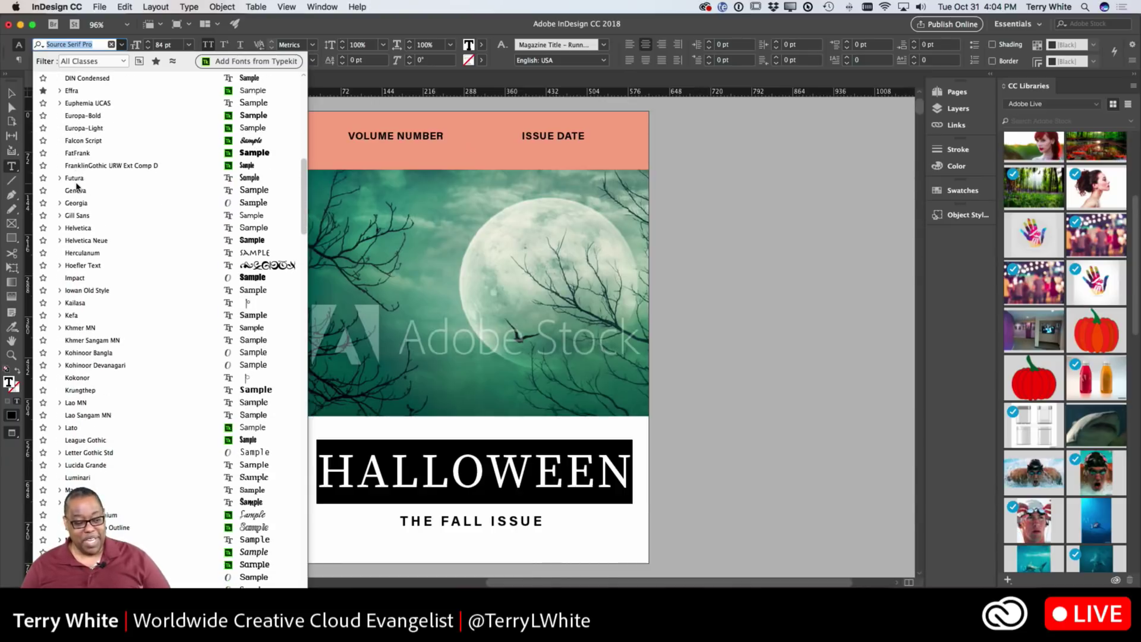
scroll(137, 366, "down", 4)
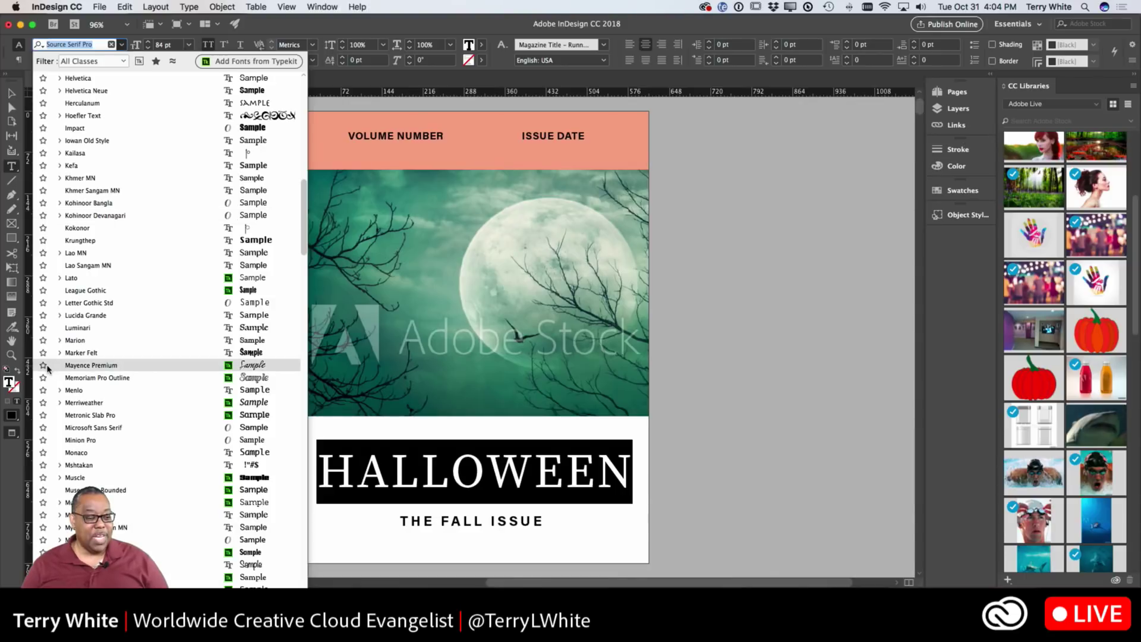
scroll(168, 353, "up", 8)
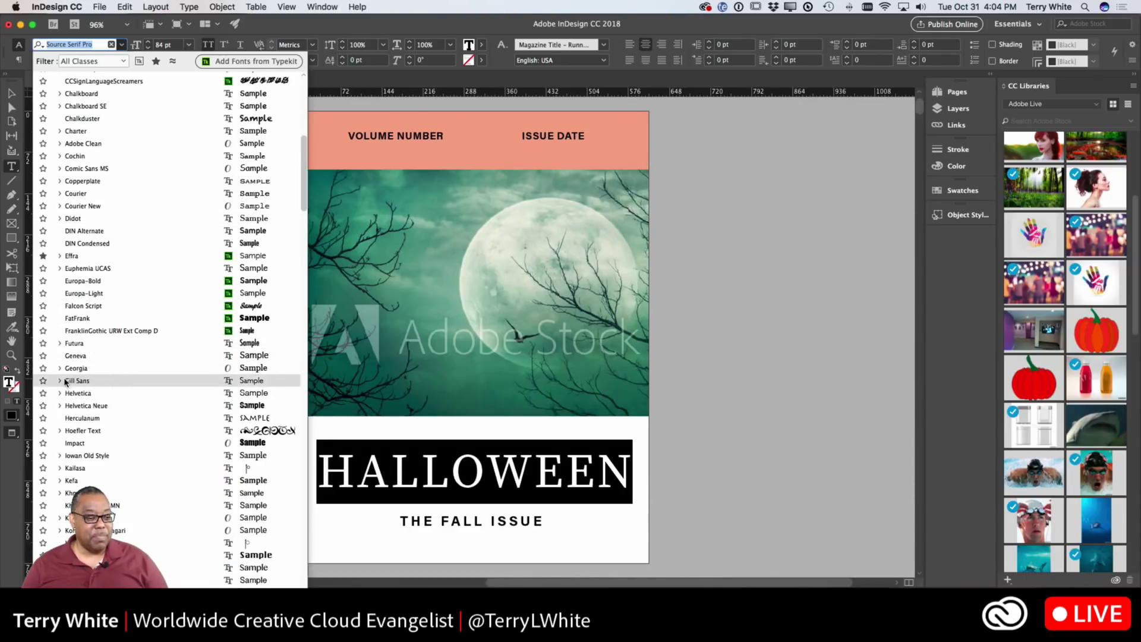
scroll(63, 396, "down", 1)
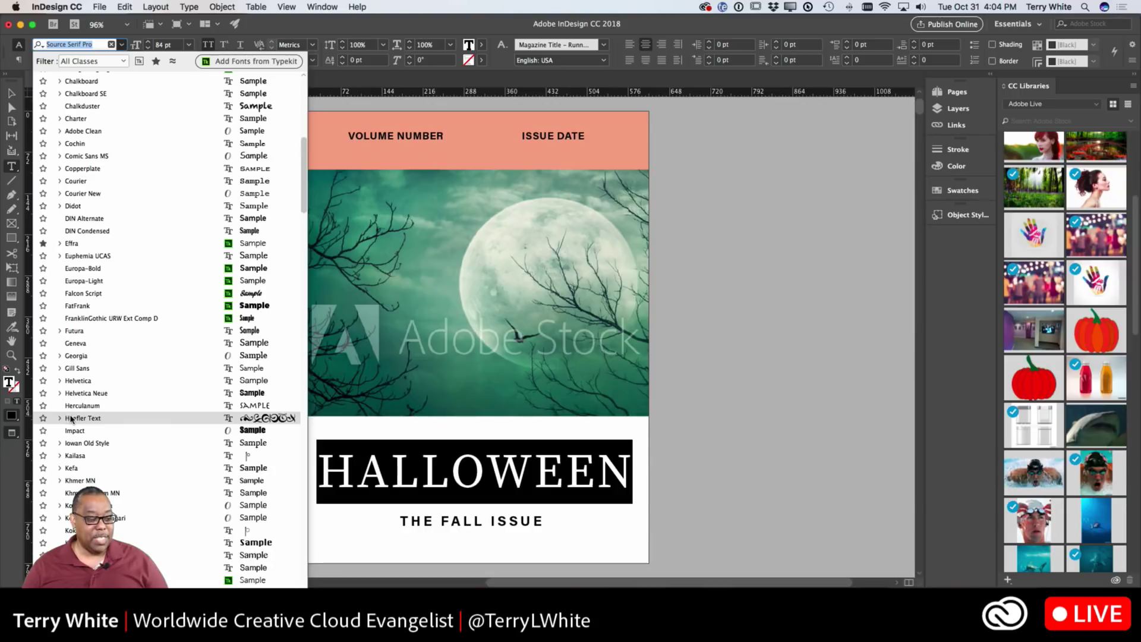
scroll(74, 416, "up", 10)
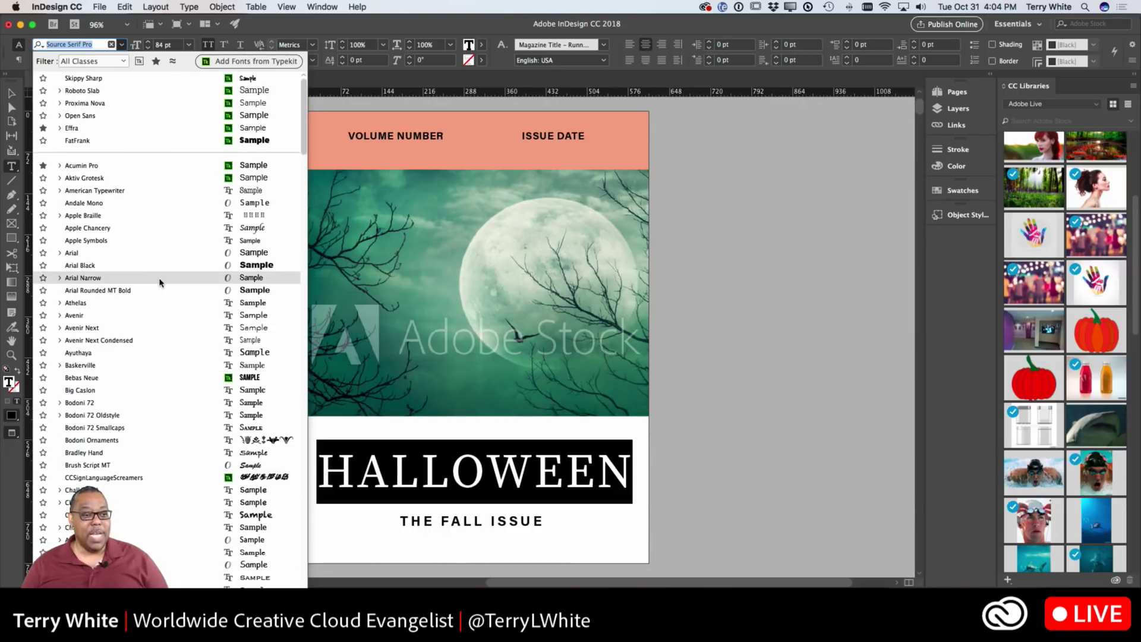
Toggle the Typekit and Favorites filters off again, then open the classification filter
left_click(139, 61)
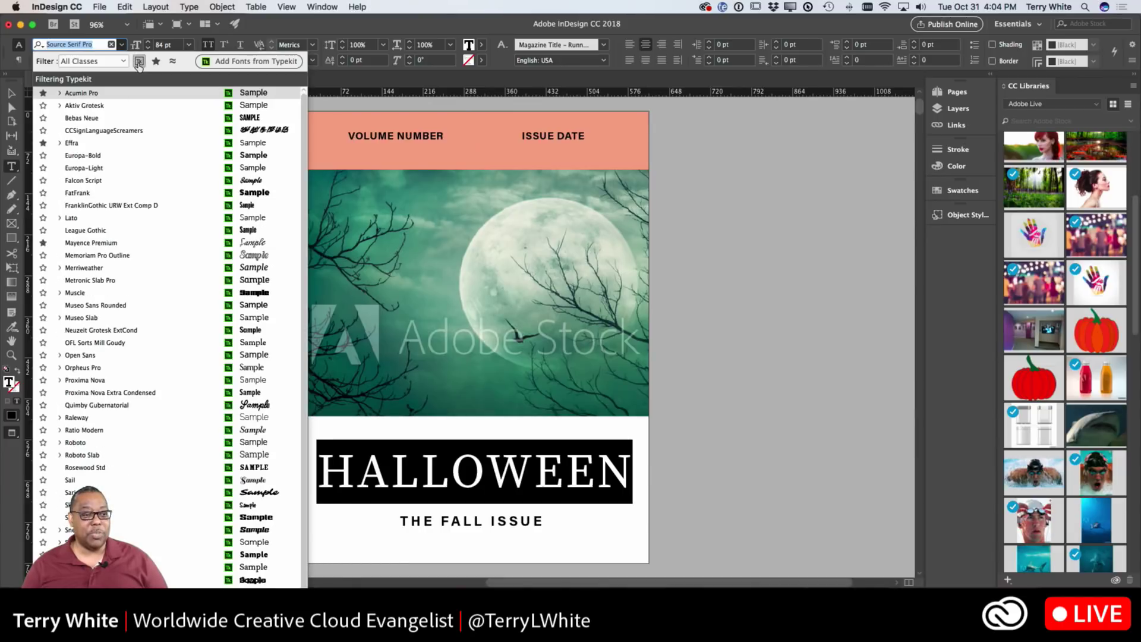
left_click(138, 63)
left_click(155, 62)
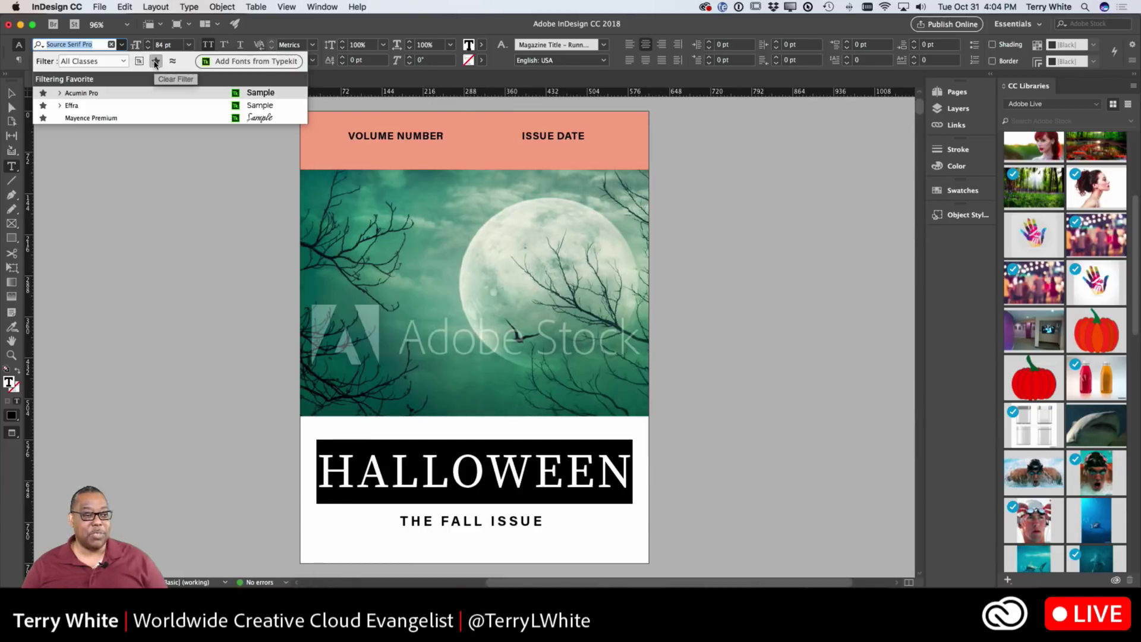
left_click(155, 62)
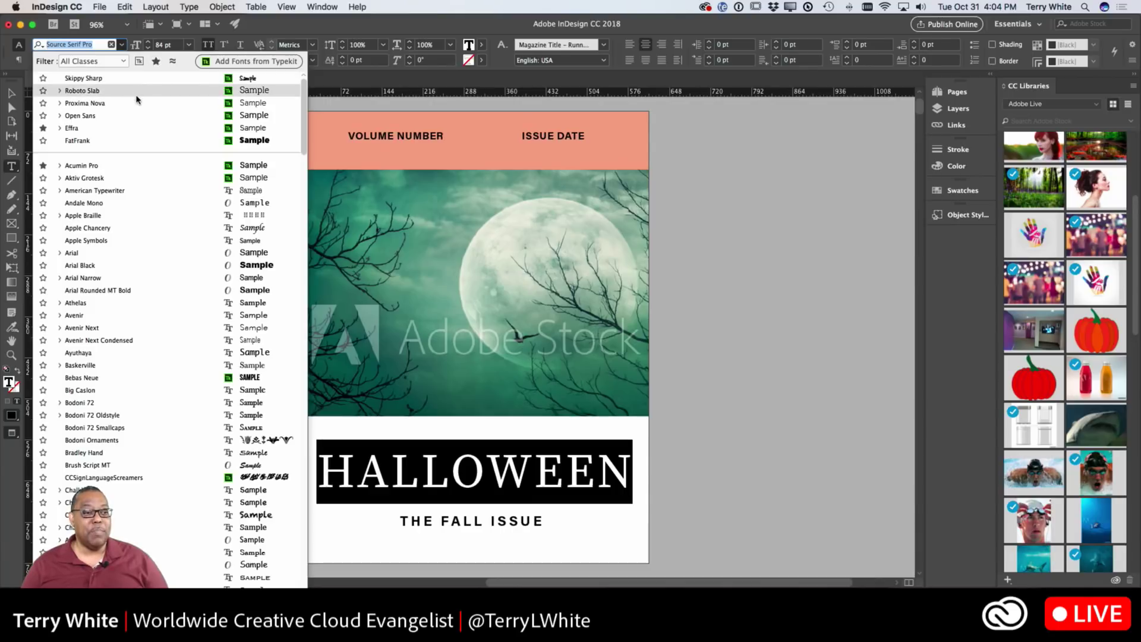
left_click(121, 62)
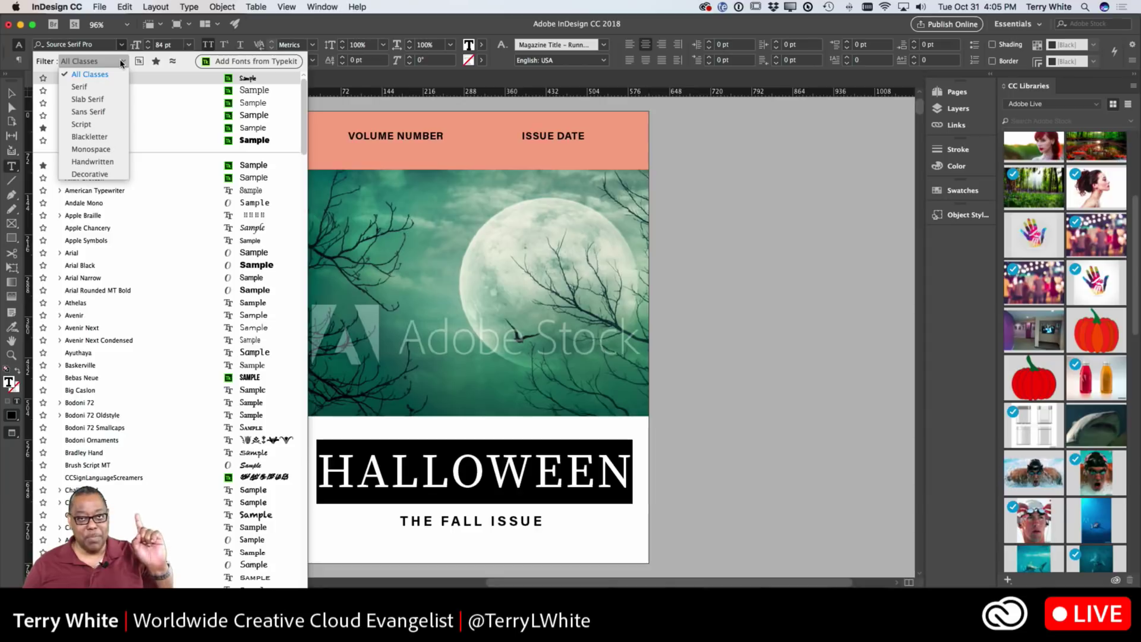
left_click(93, 89)
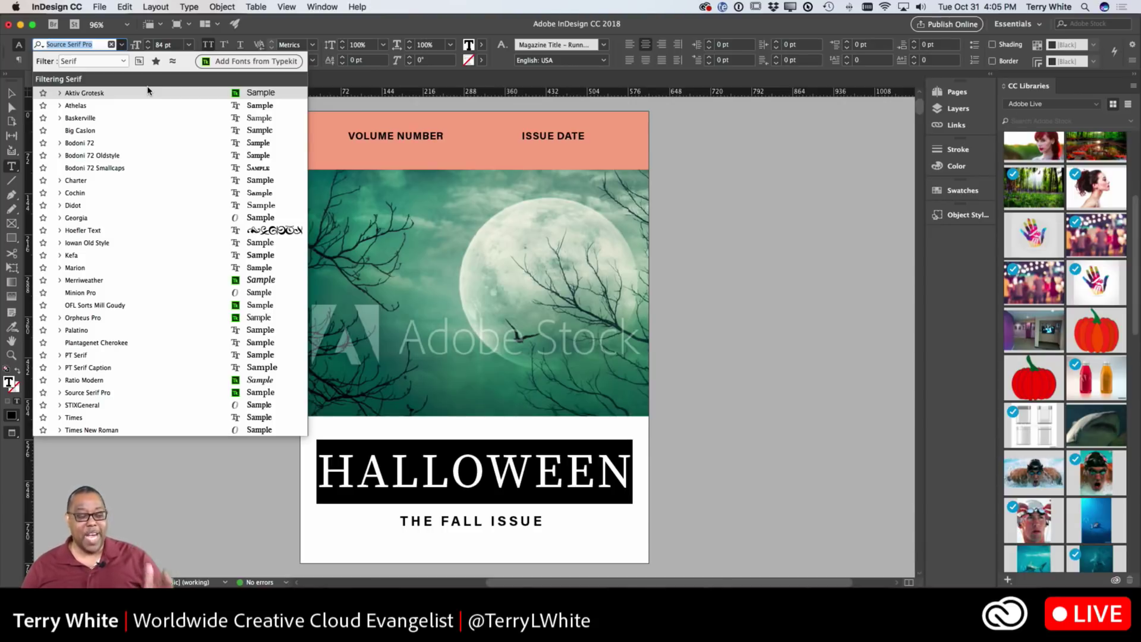
left_click(120, 61)
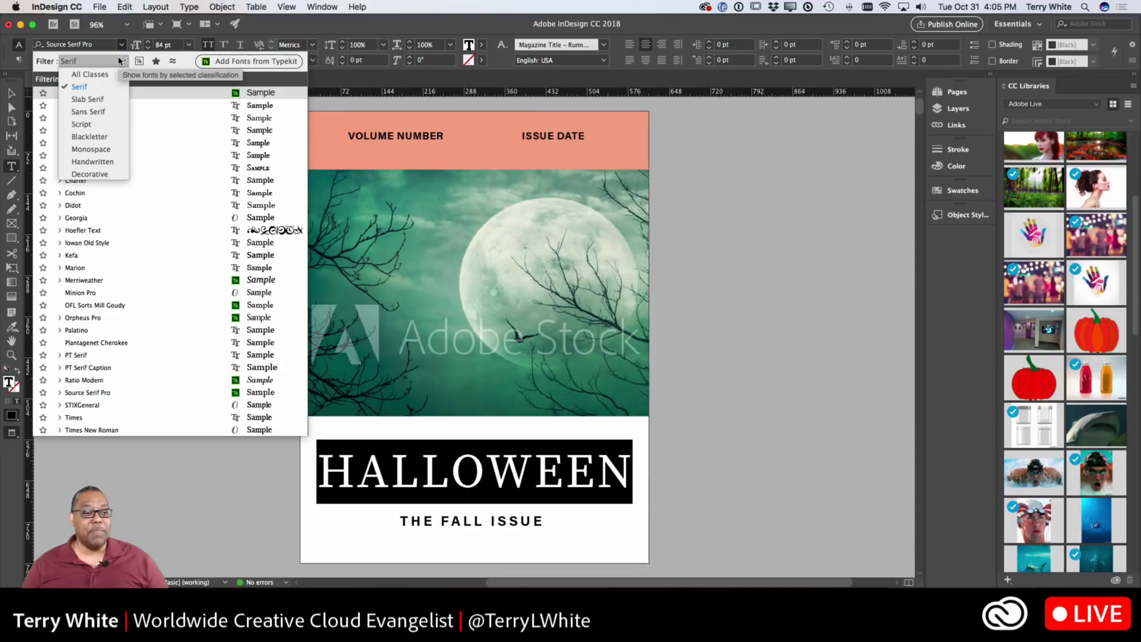
left_click(104, 112)
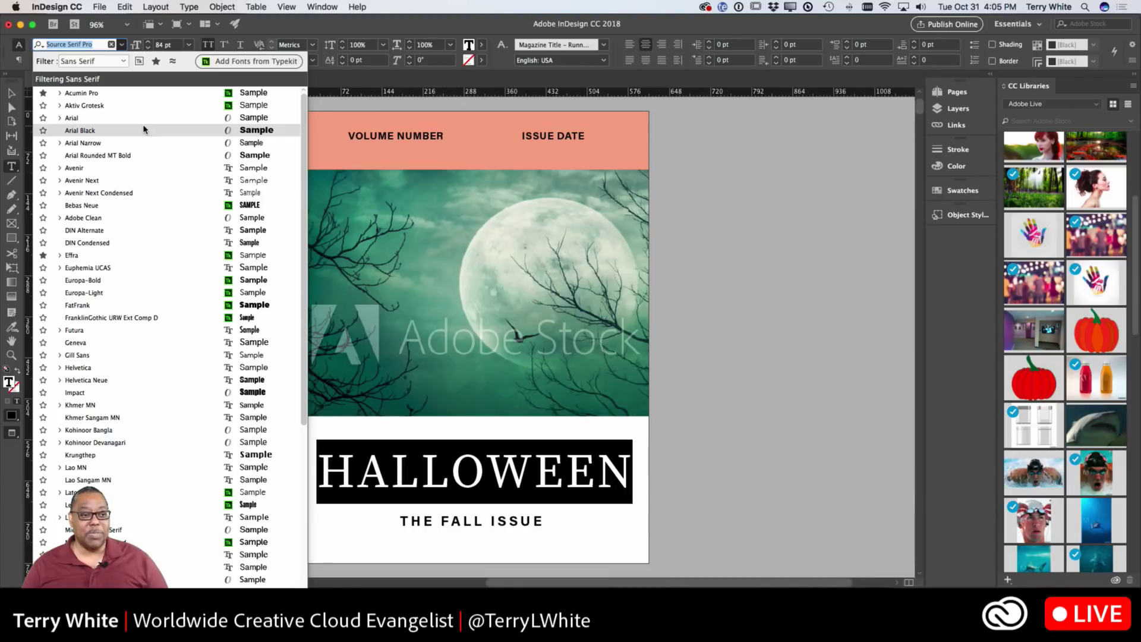
left_click(139, 60)
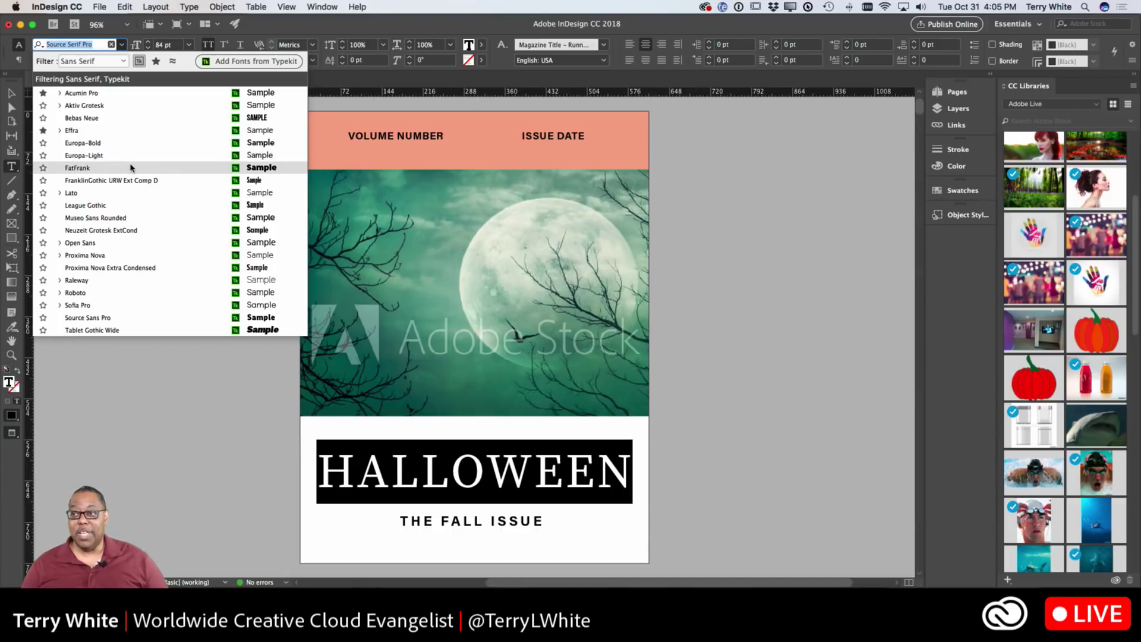
left_click(121, 61)
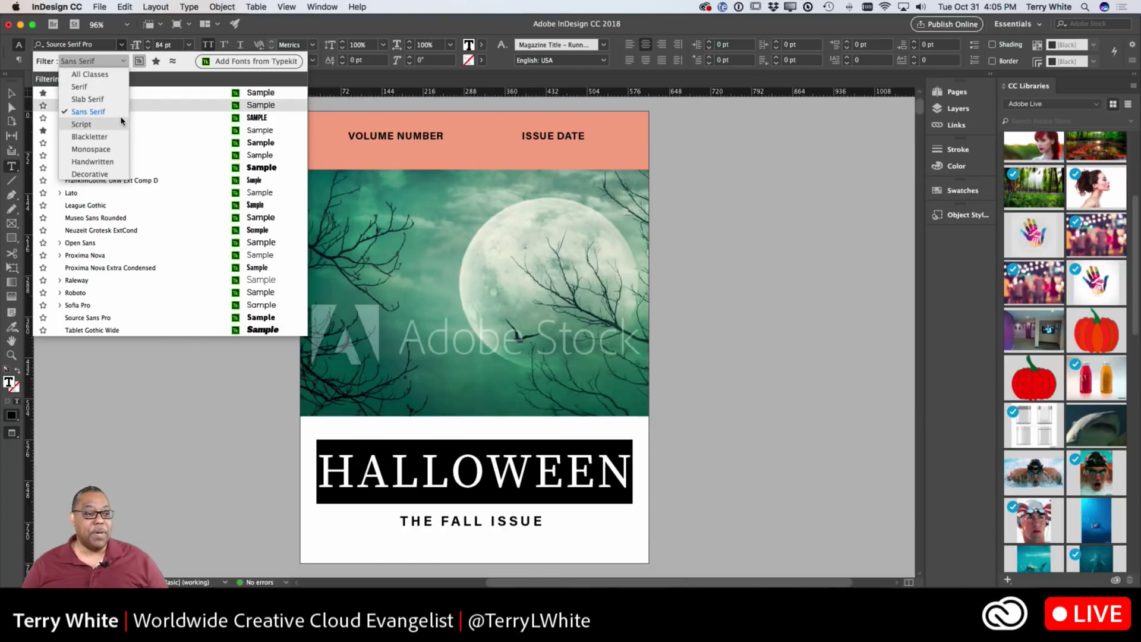
left_click(107, 164)
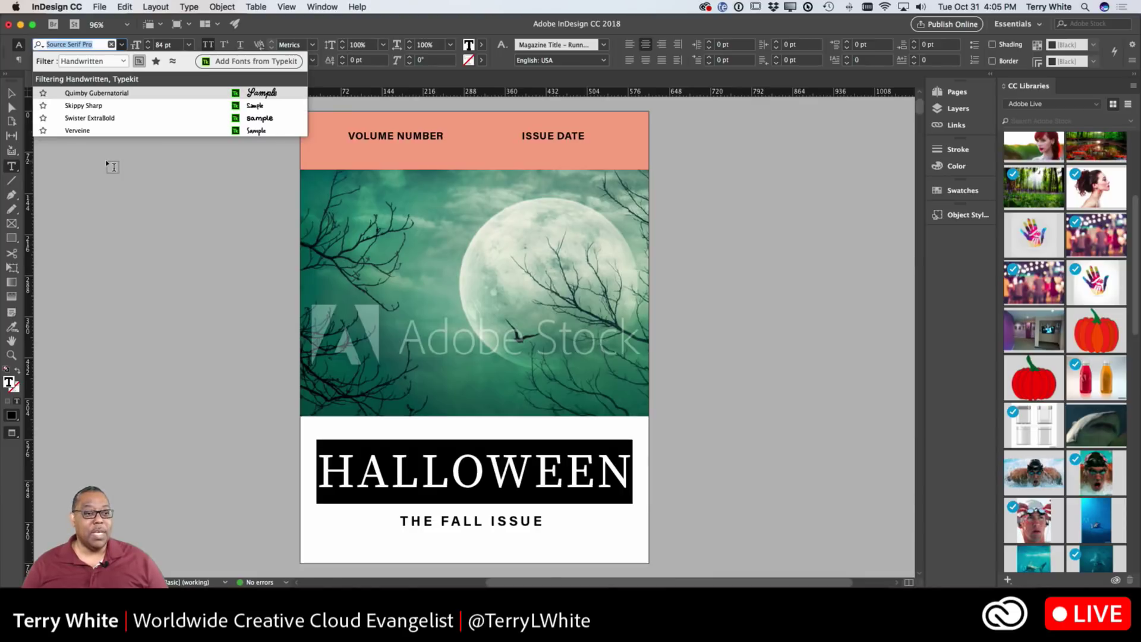
left_click(122, 62)
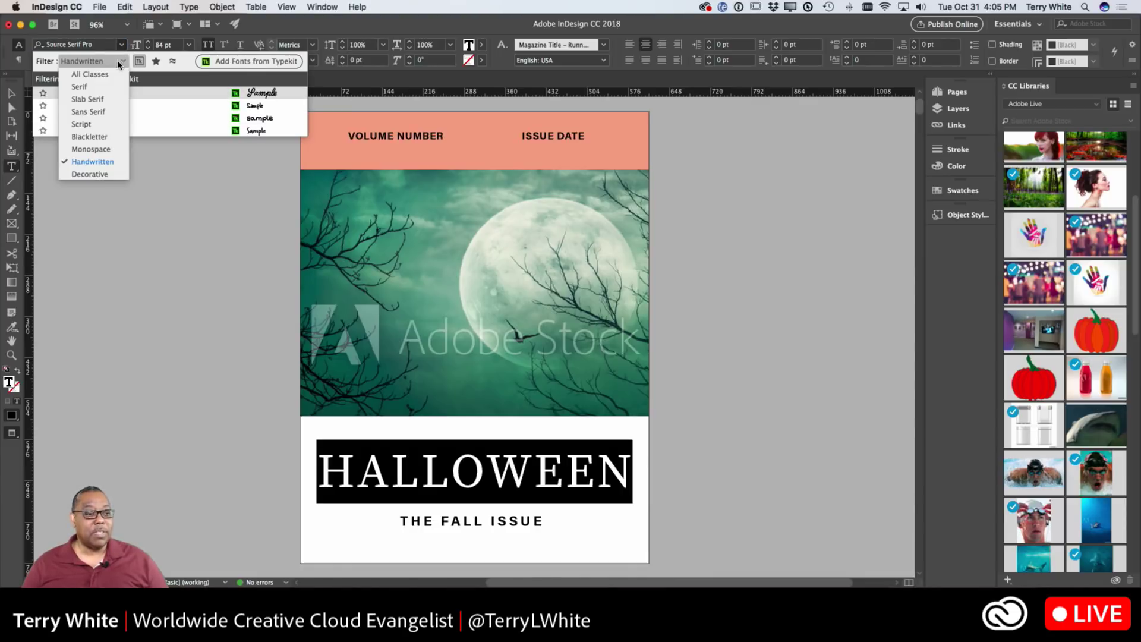
left_click(101, 126)
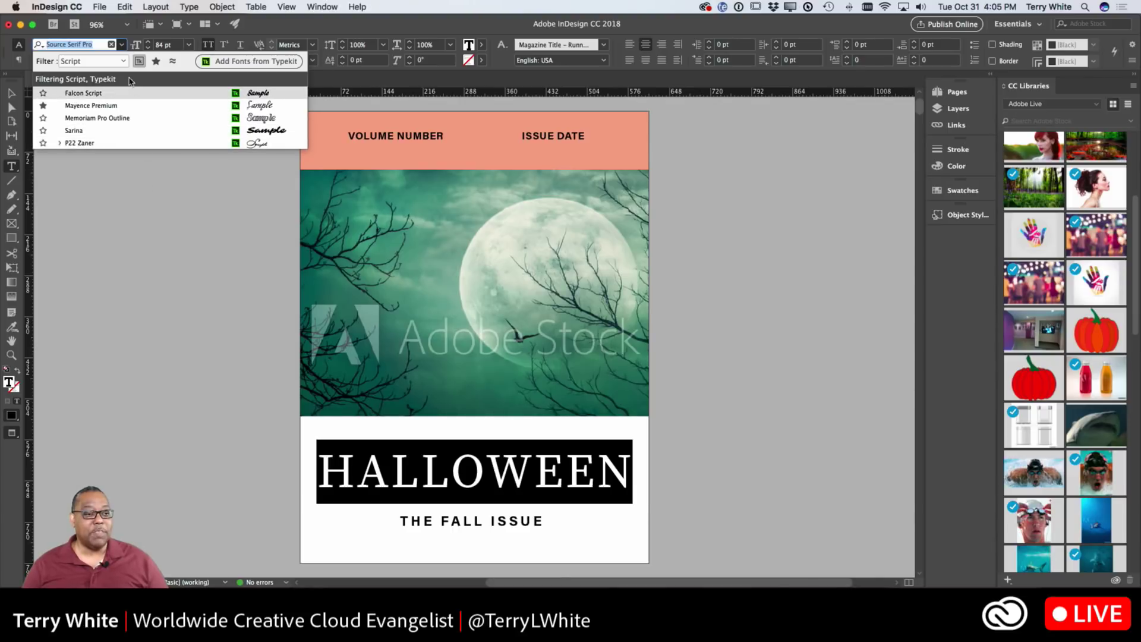
left_click(122, 61)
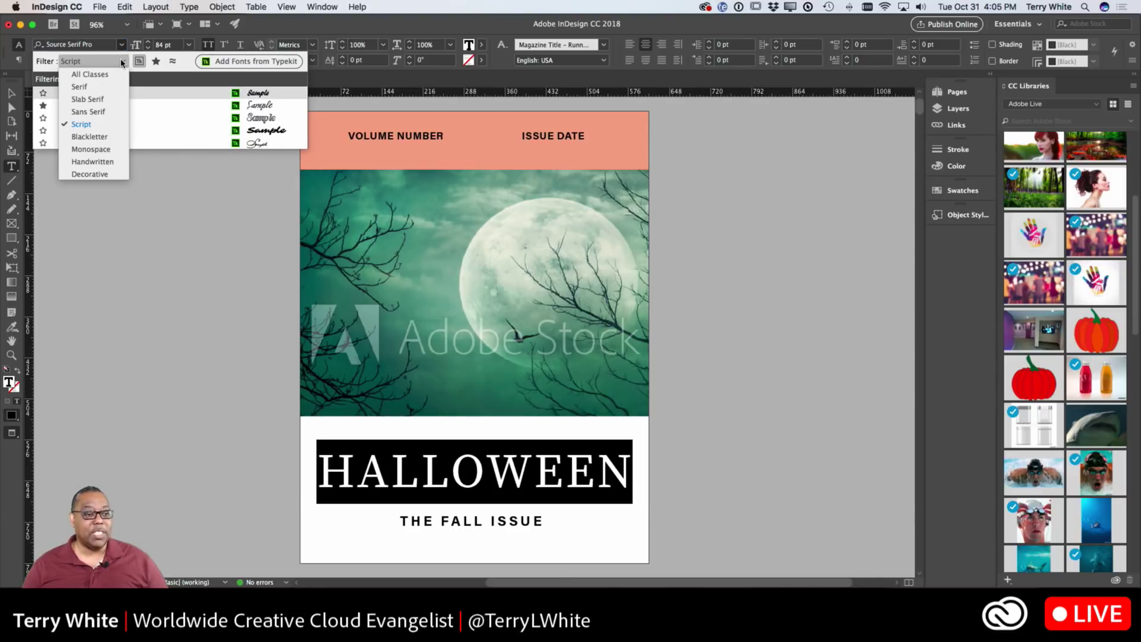
left_click(98, 173)
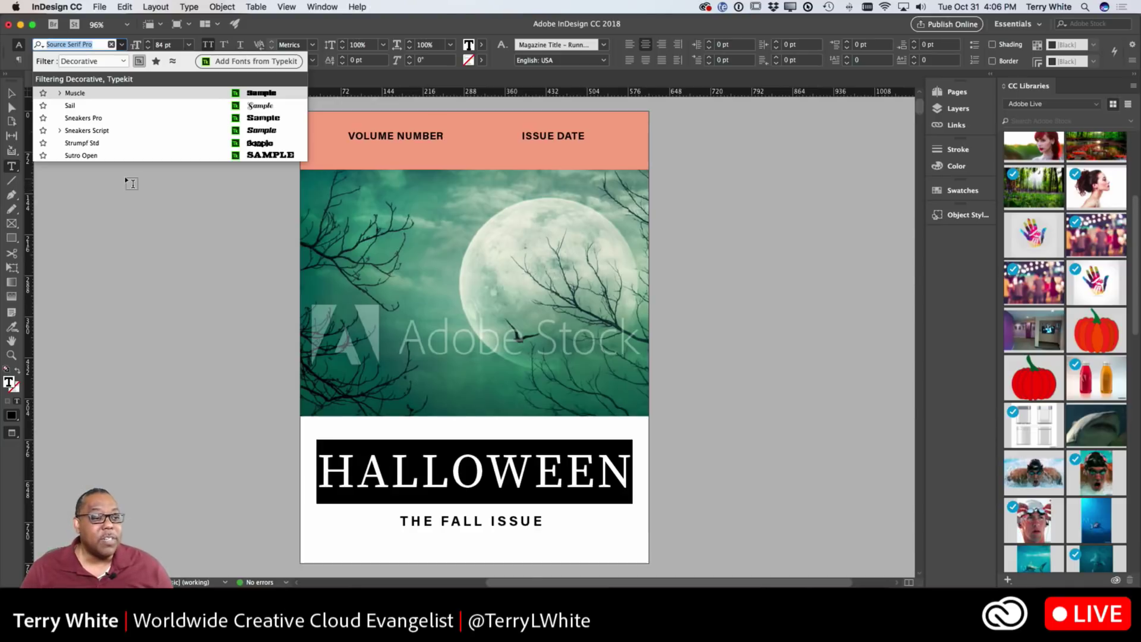
left_click(87, 143)
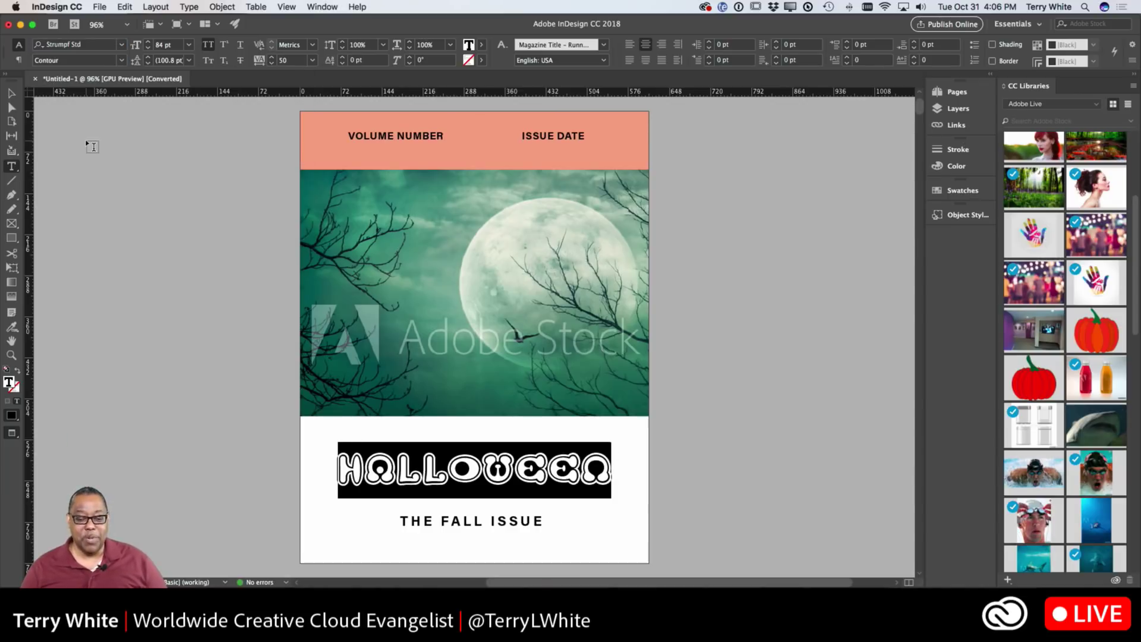
key("super+z")
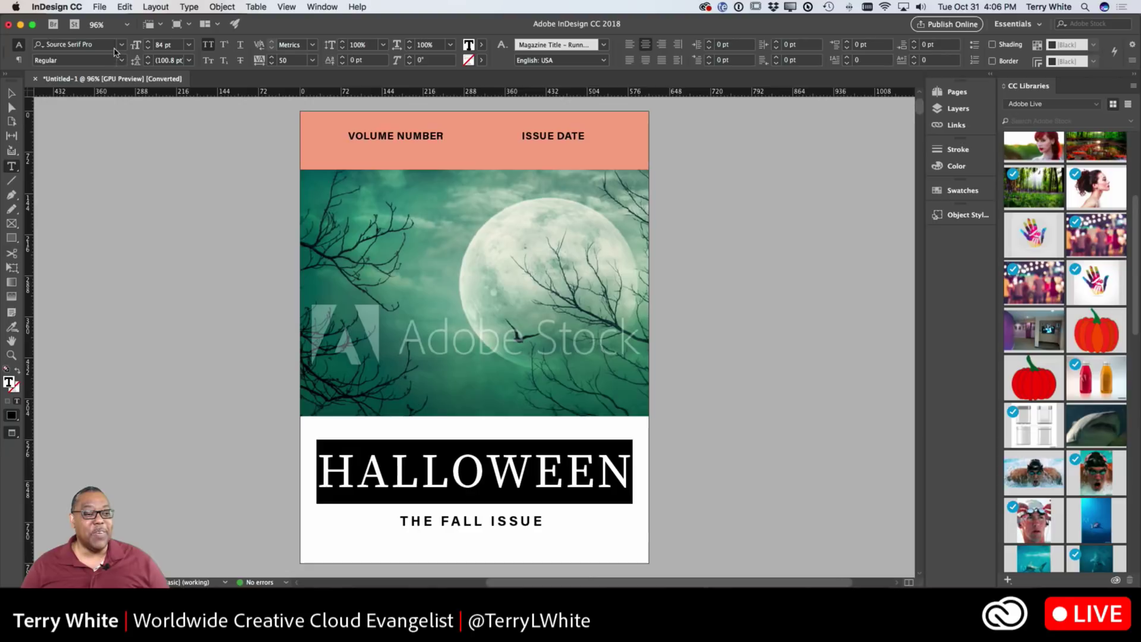
left_click(121, 44)
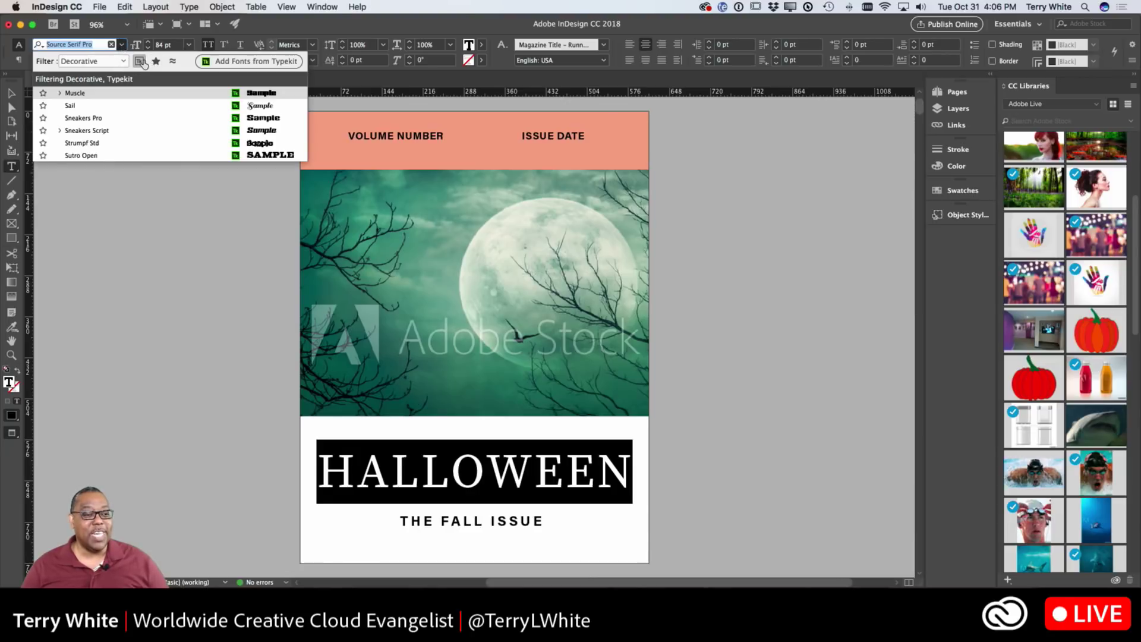
left_click(139, 61)
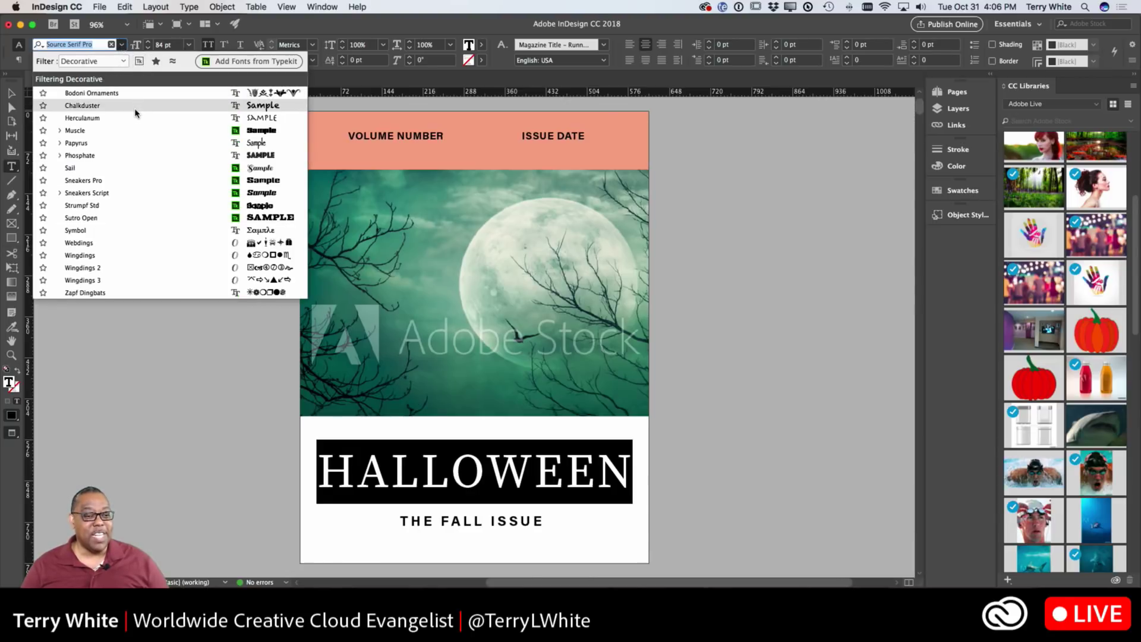
left_click(123, 61)
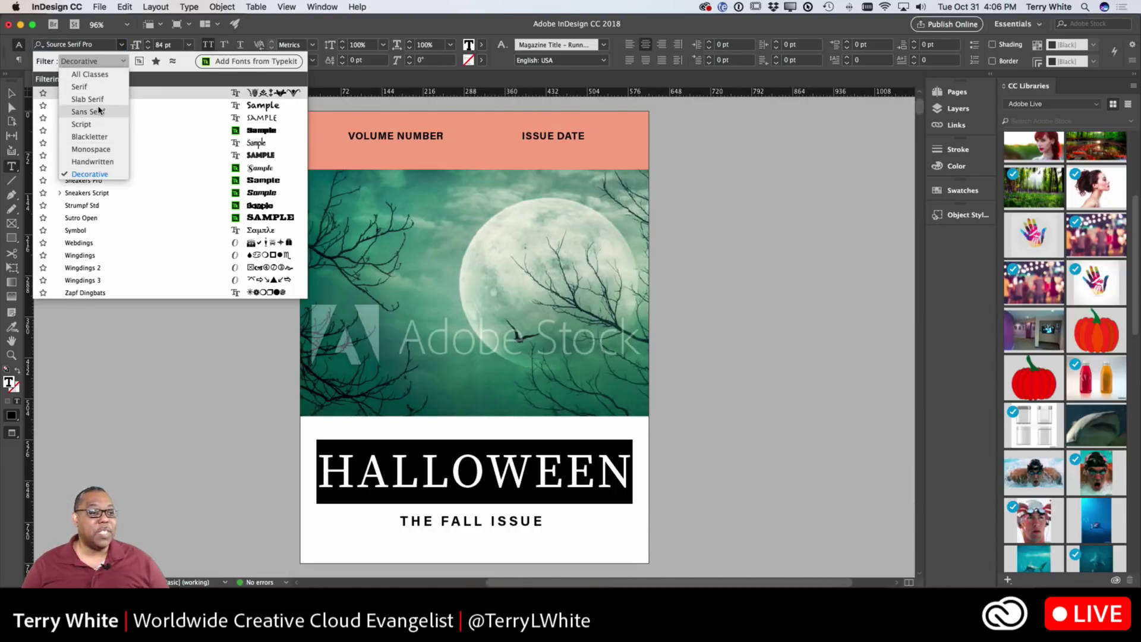
left_click(95, 74)
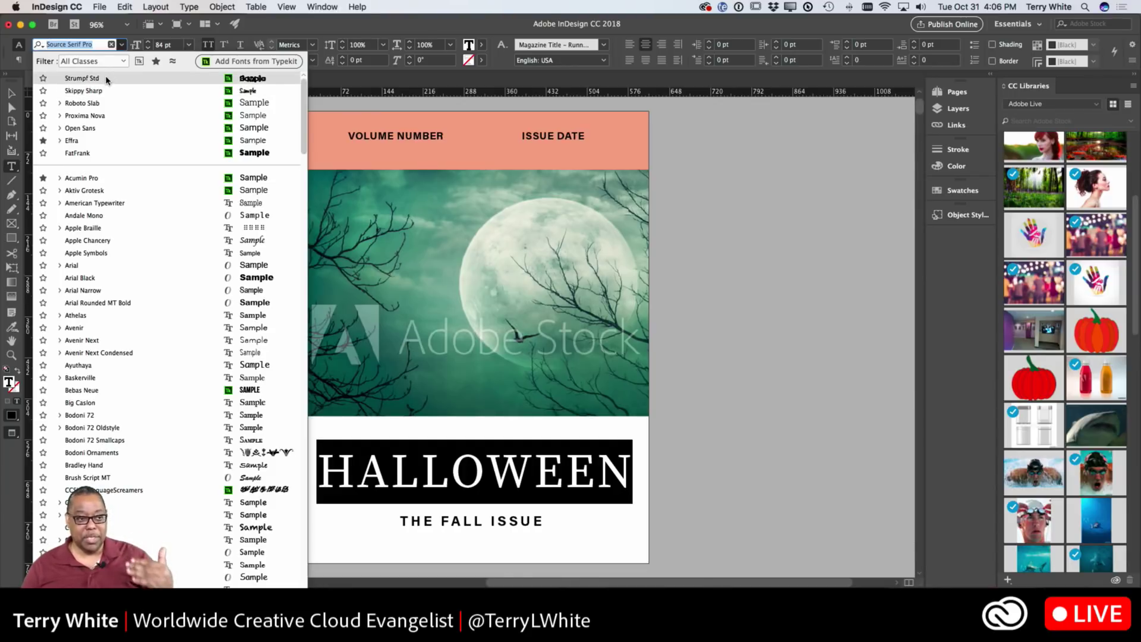
Keep All Classes as the filter and close the font list, keeping Source Serif Pro
left_click(116, 61)
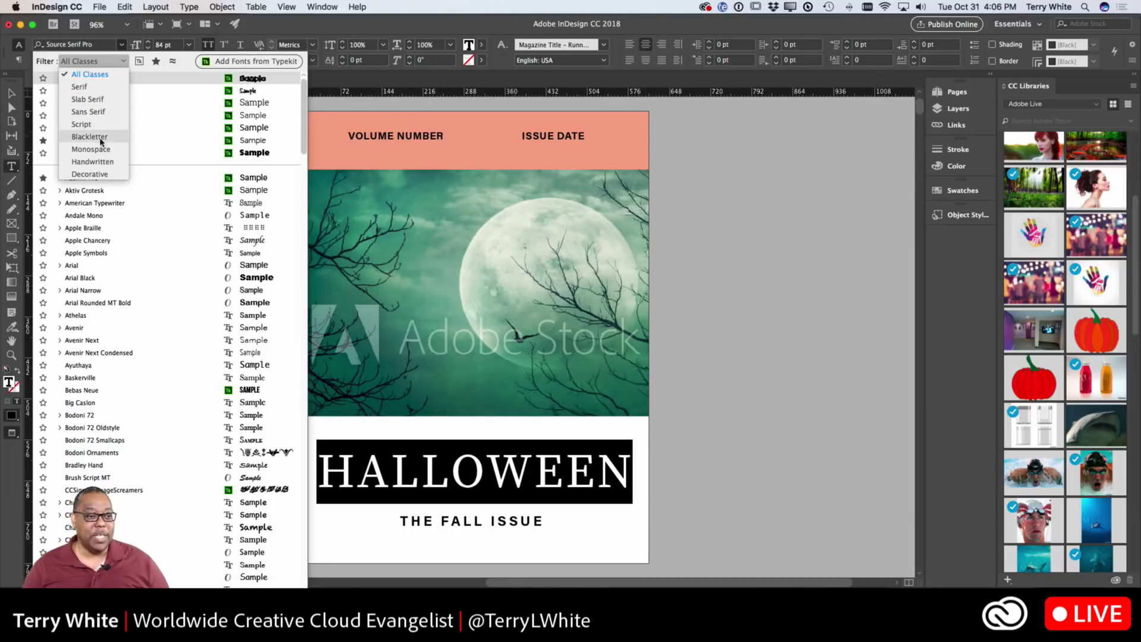
left_click(125, 62)
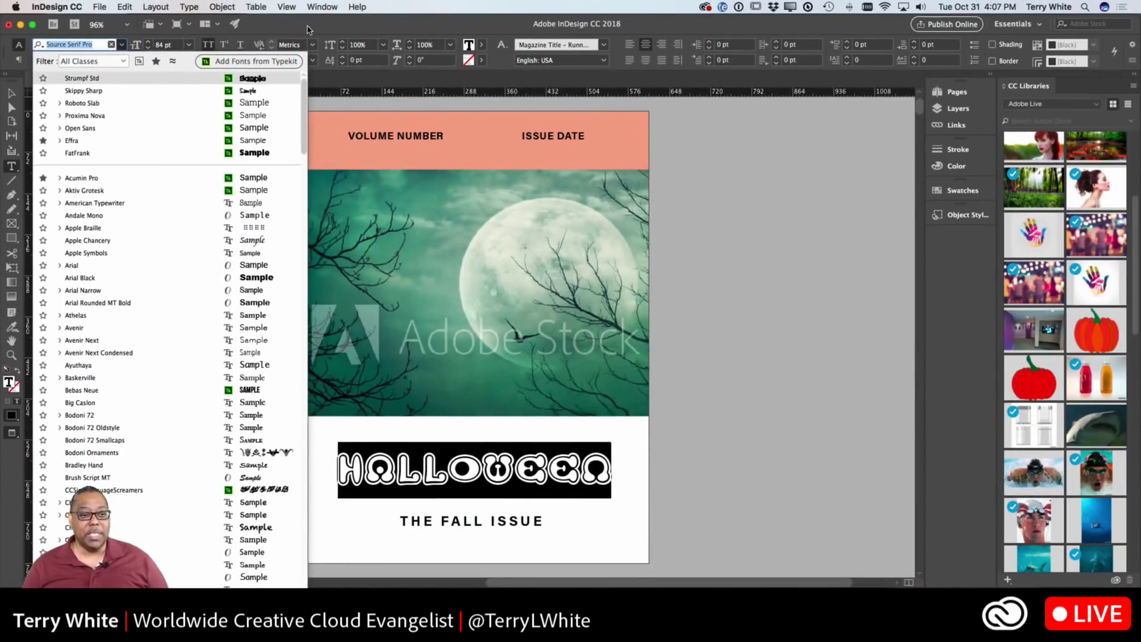
key("Return")
Reselect HALLOWEEN and list fonts similar to Source Serif Pro, like Charter and PT Serif
left_click(609, 483)
left_click_drag(640, 475, 329, 482)
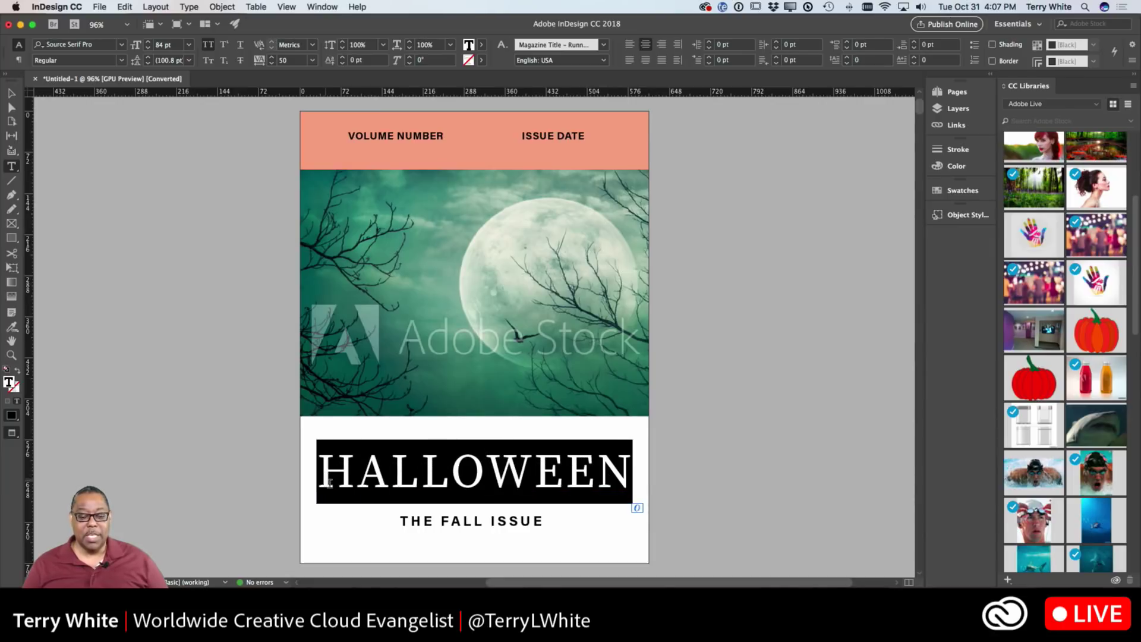
left_click(122, 45)
left_click(172, 61)
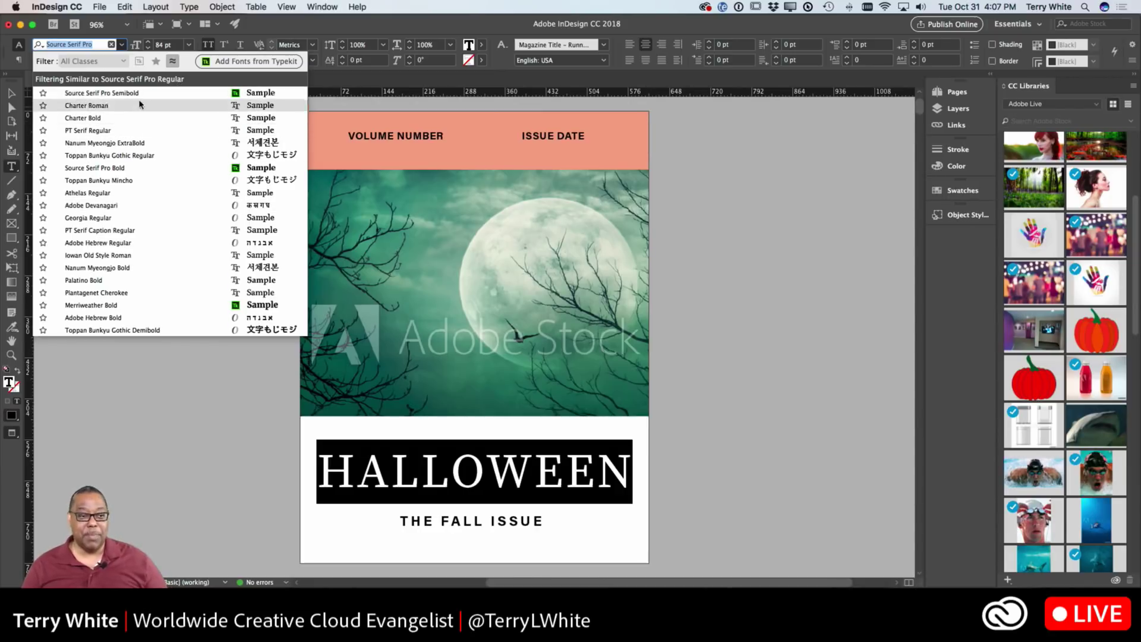
Close the similar-fonts list and select the word ISSUE in the subtitle
left_click(122, 45)
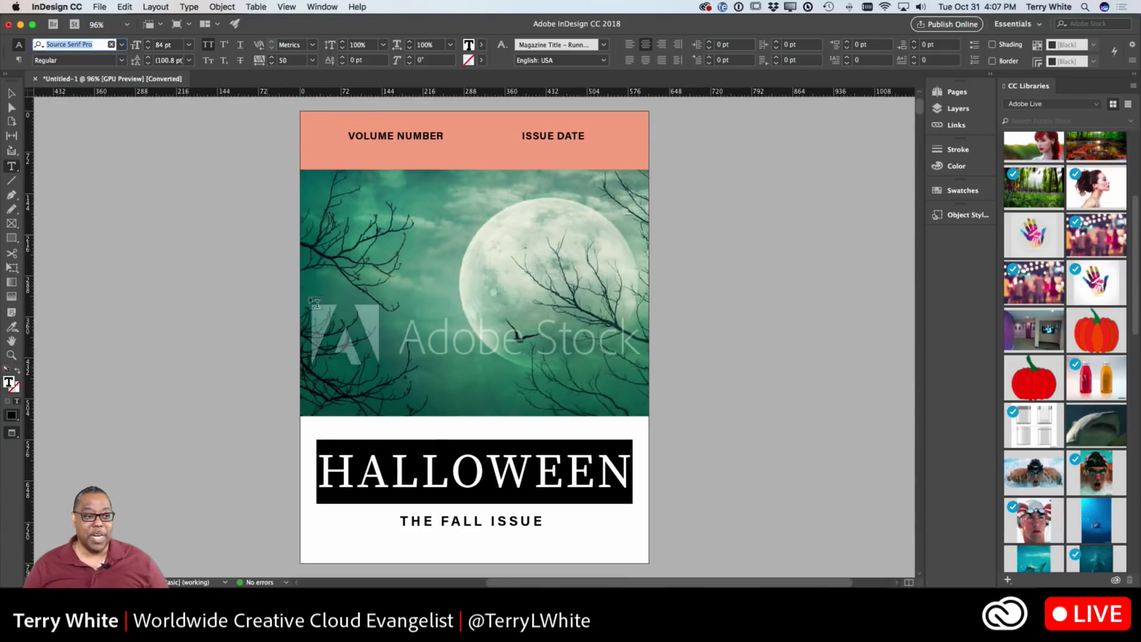
left_click(499, 508)
left_click_drag(544, 521, 491, 521)
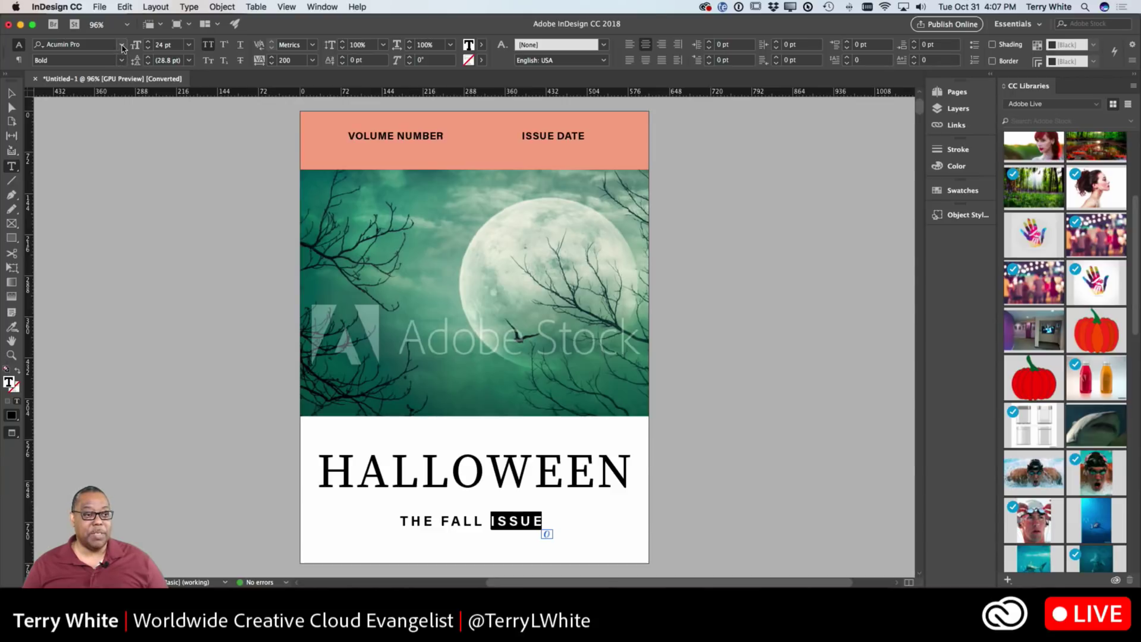
Compare Typekit fonts and fonts similar to Acumin Pro Bold for ISSUE, then close the list
left_click(122, 47)
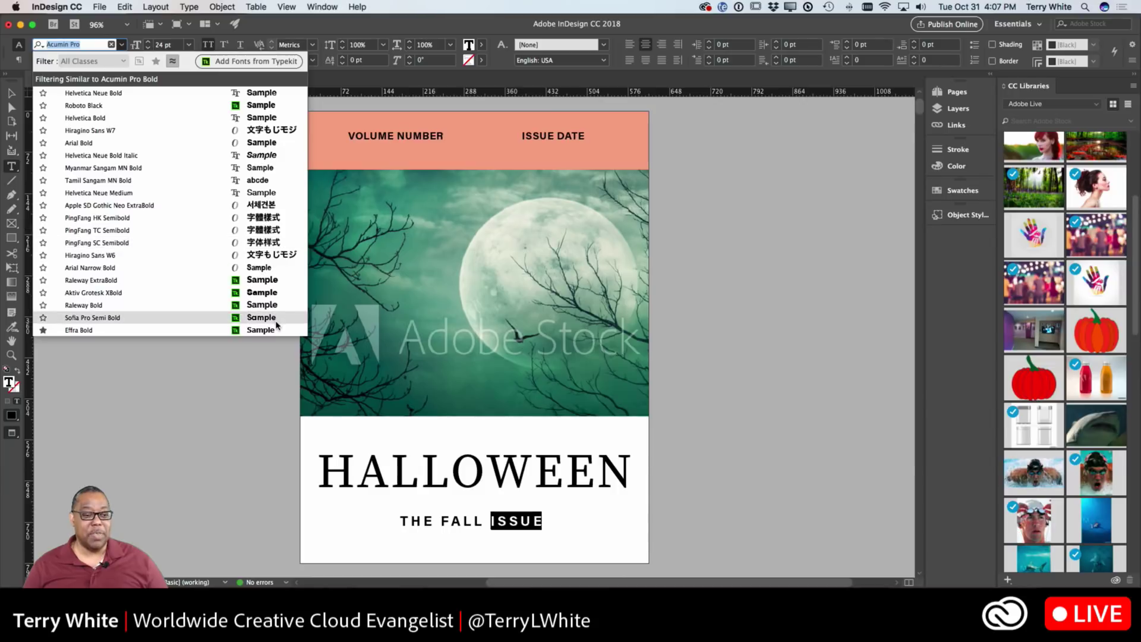
left_click(172, 63)
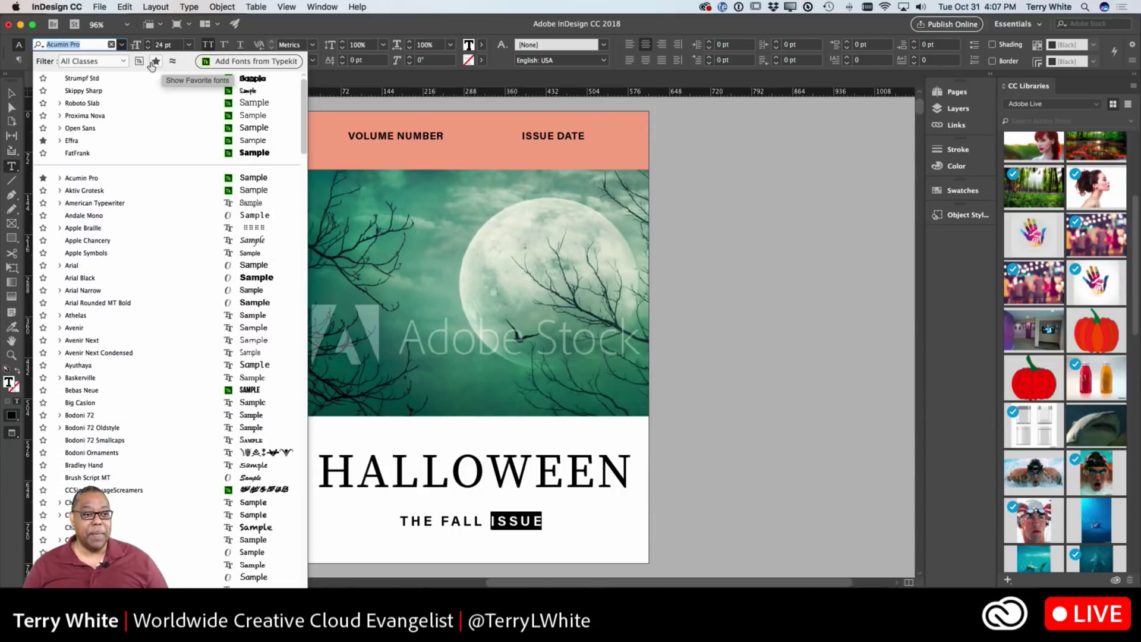
left_click(139, 61)
left_click(173, 63)
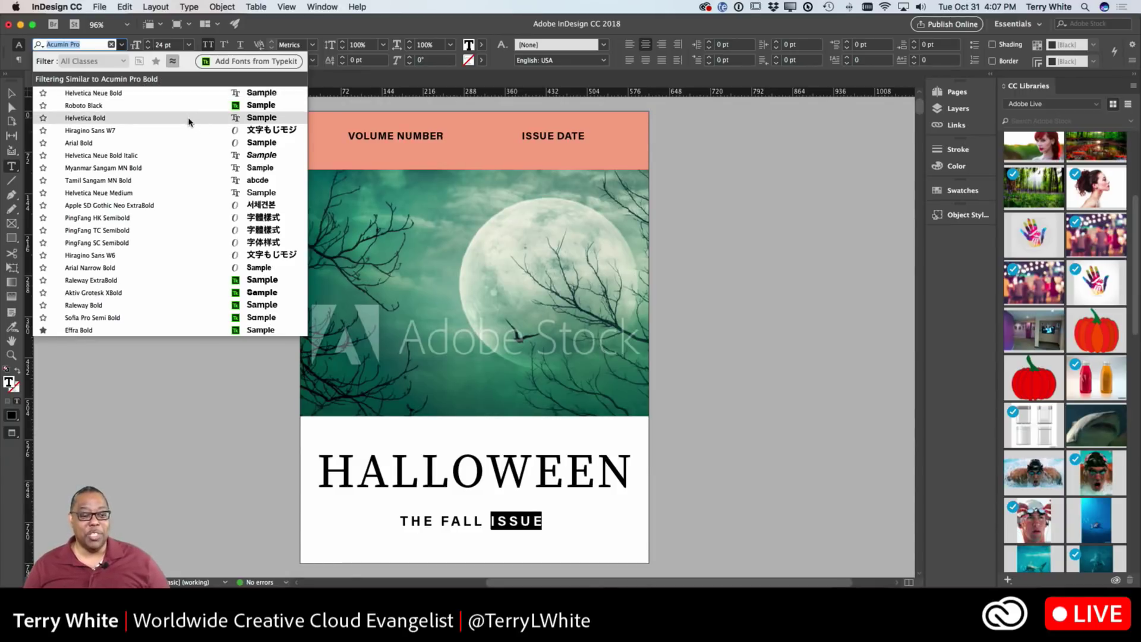
left_click(173, 61)
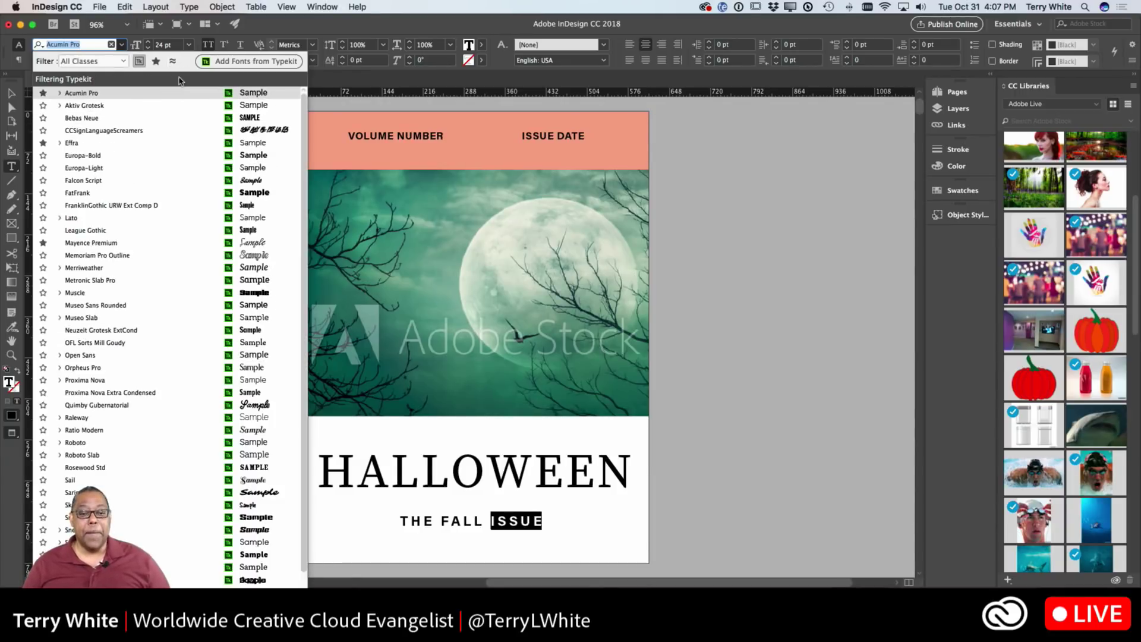
left_click(389, 133)
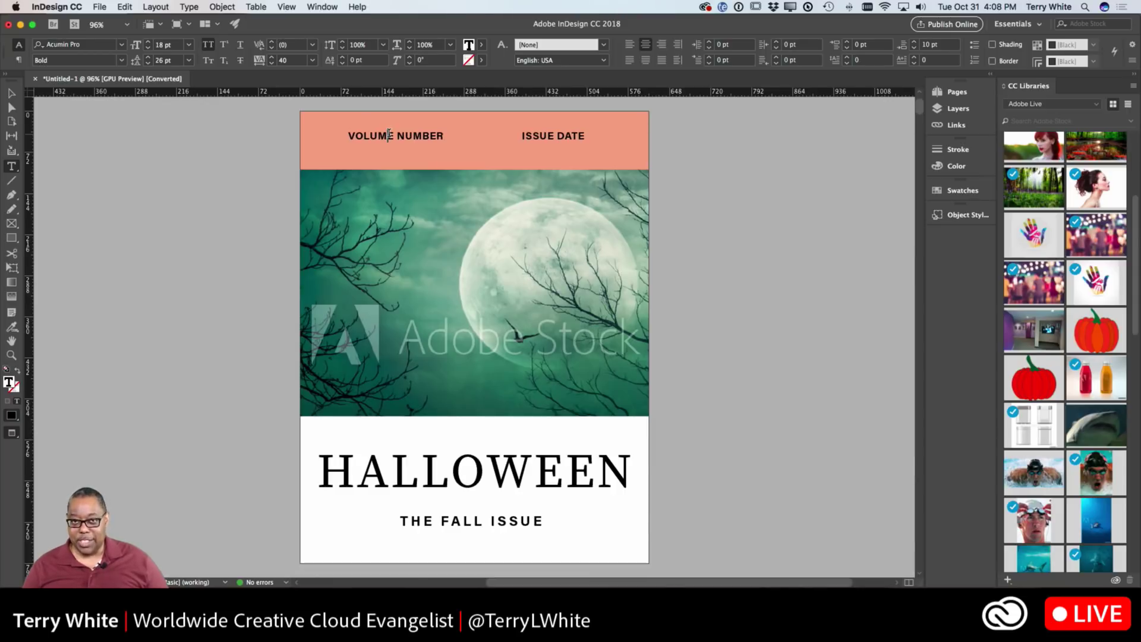
Put the caret in VOLUME NUMBER, then highlight the entire HALLOWEEN headline
left_click(390, 135)
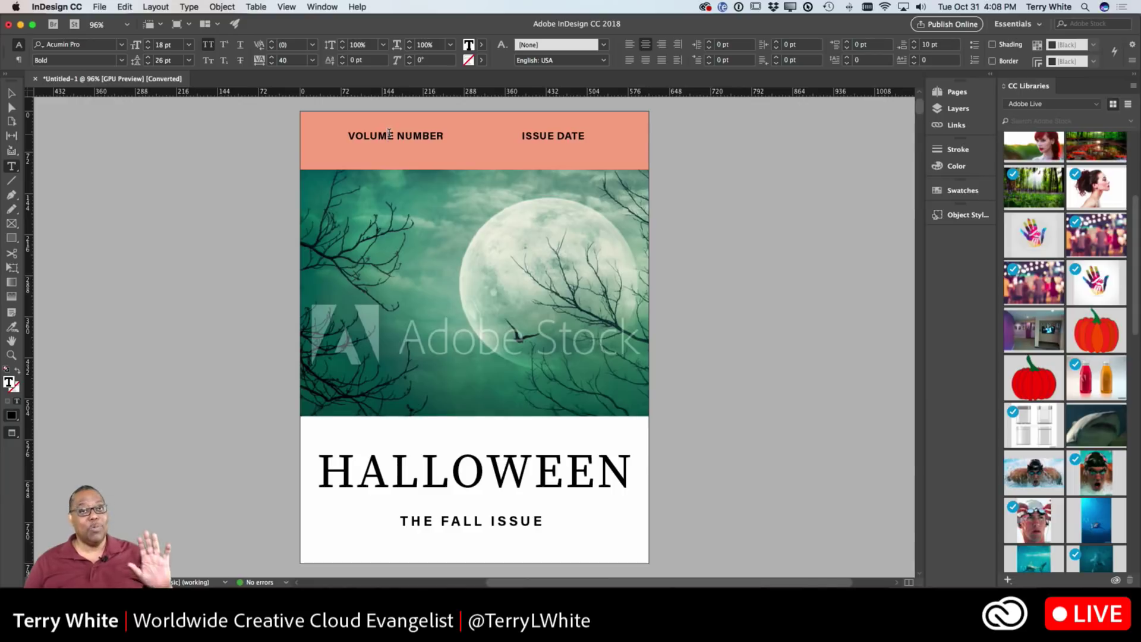
left_click(389, 135)
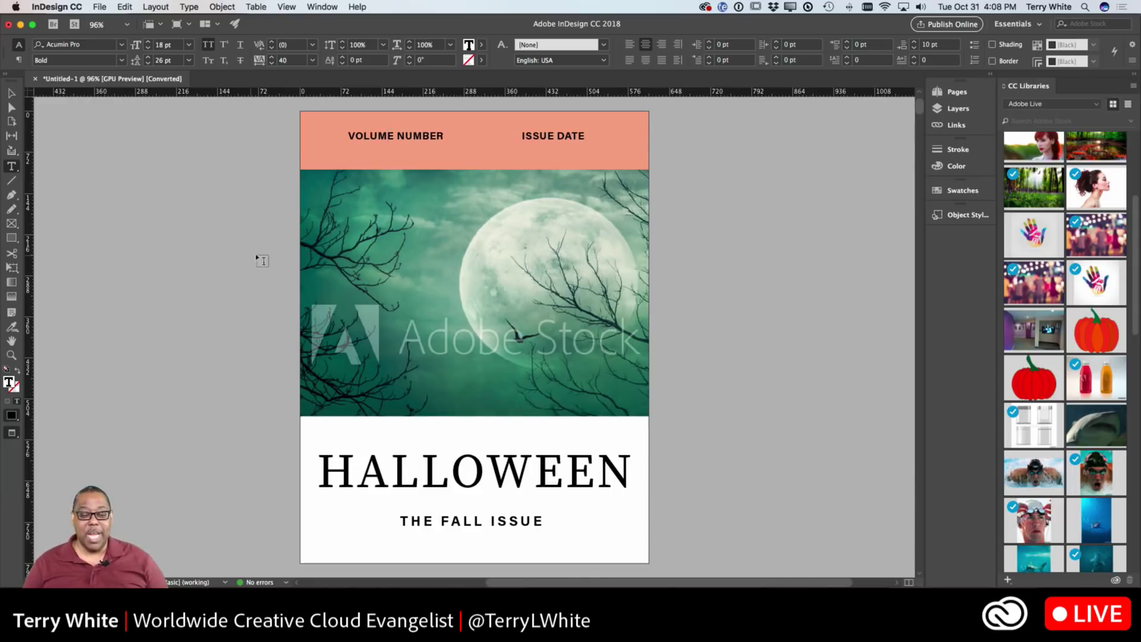
left_click_drag(328, 469, 631, 475)
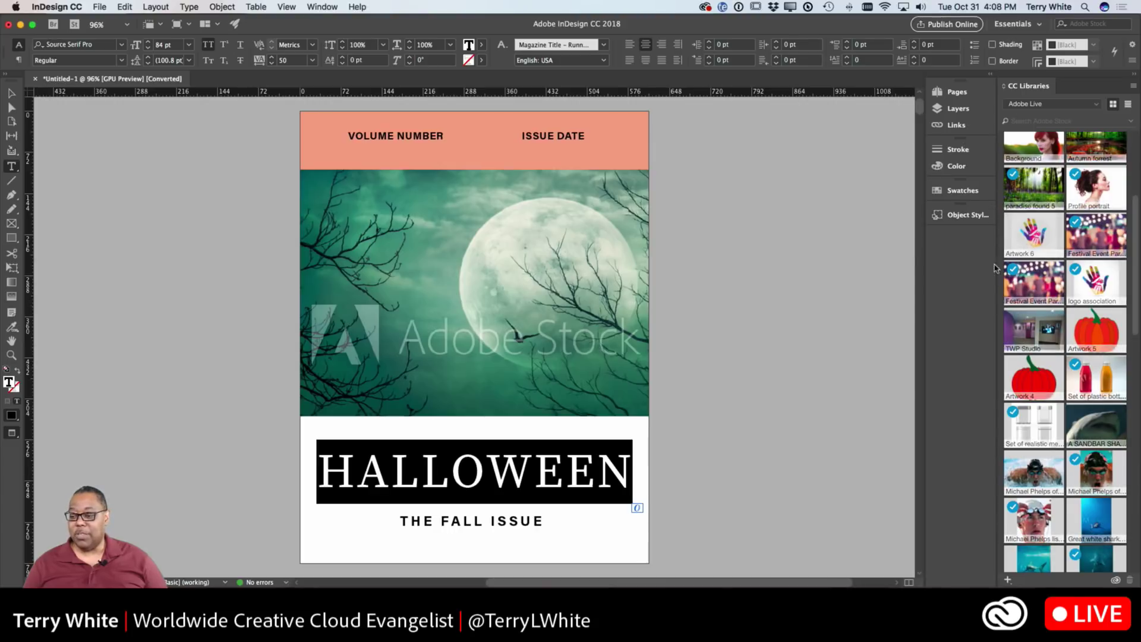
Add HALLOWEEN to CC Libraries without Text Fill Color and rename the item Halloween
left_click(1007, 580)
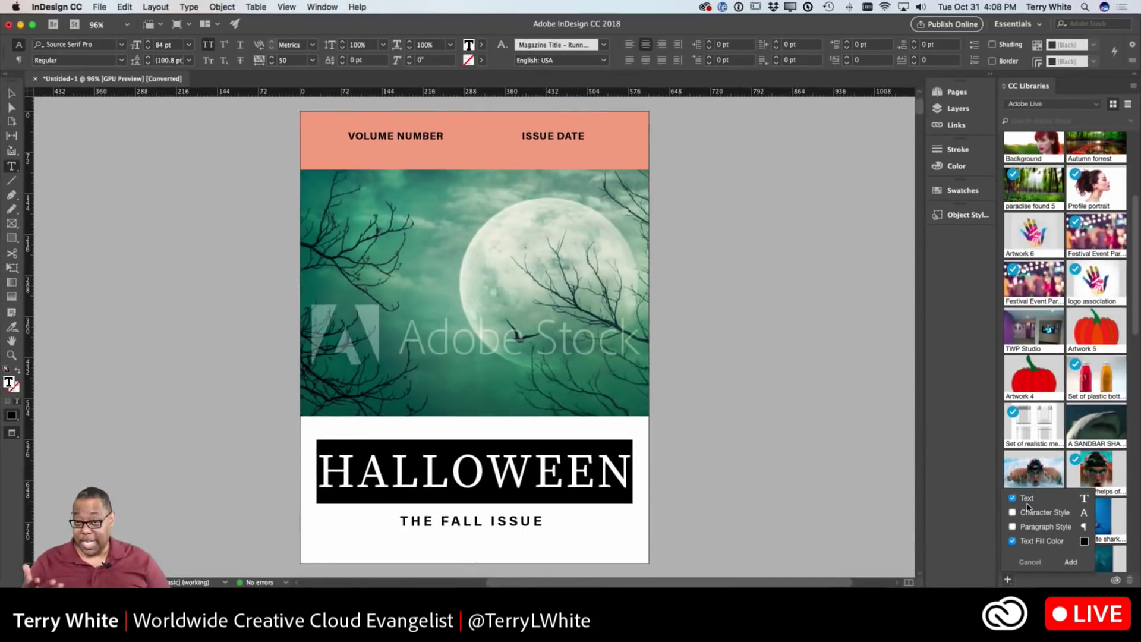
left_click(1013, 541)
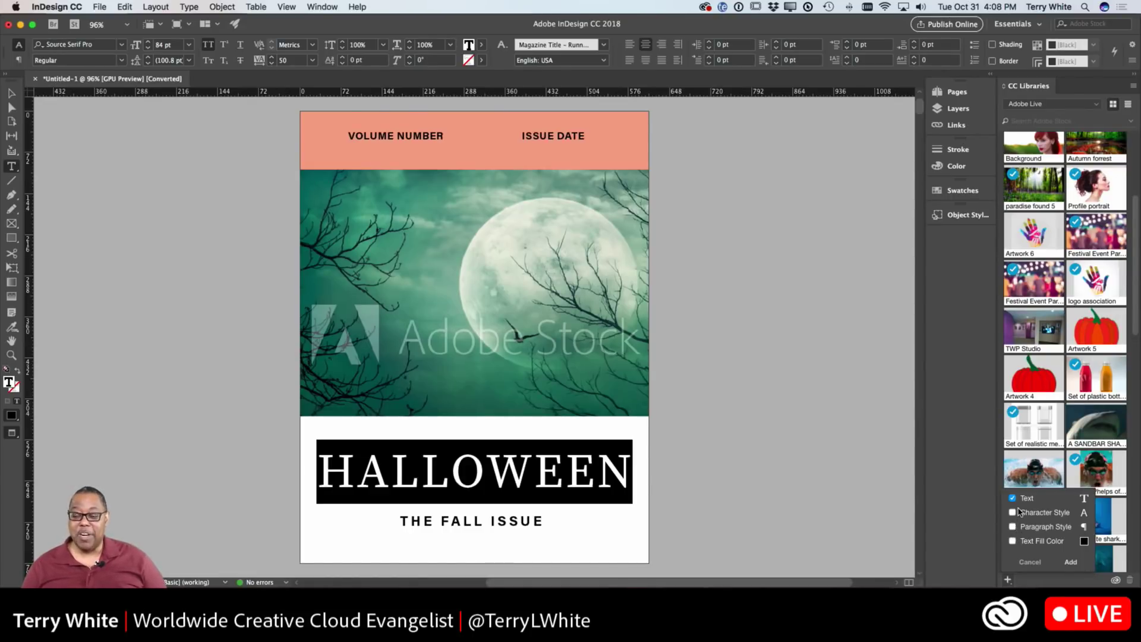
left_click(1071, 562)
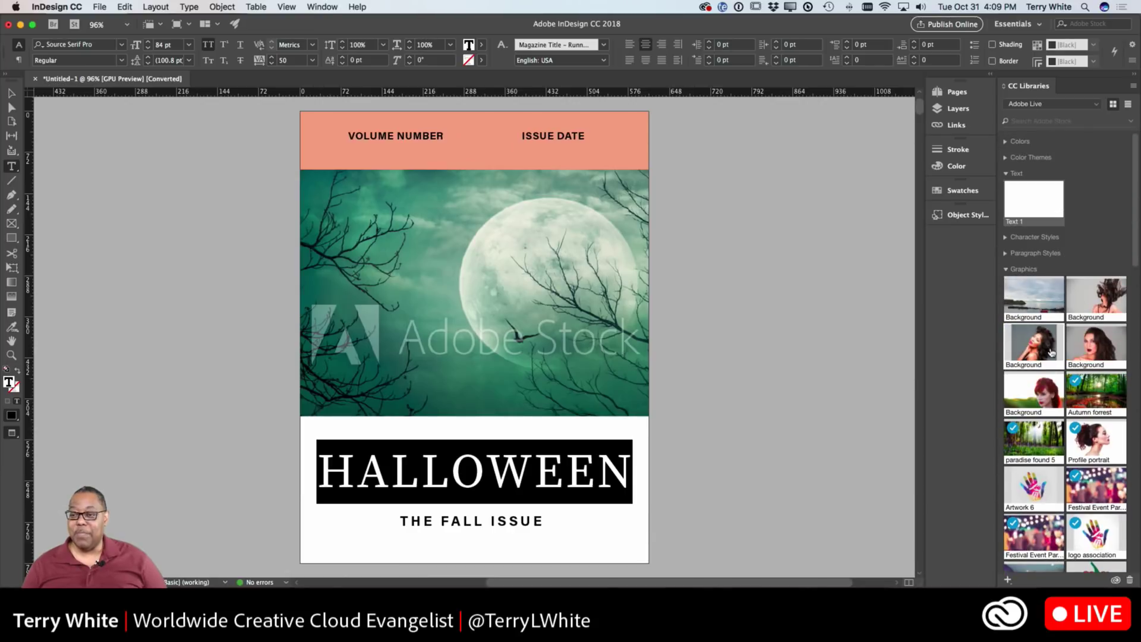
double_click(1020, 221)
type("Hallowe")
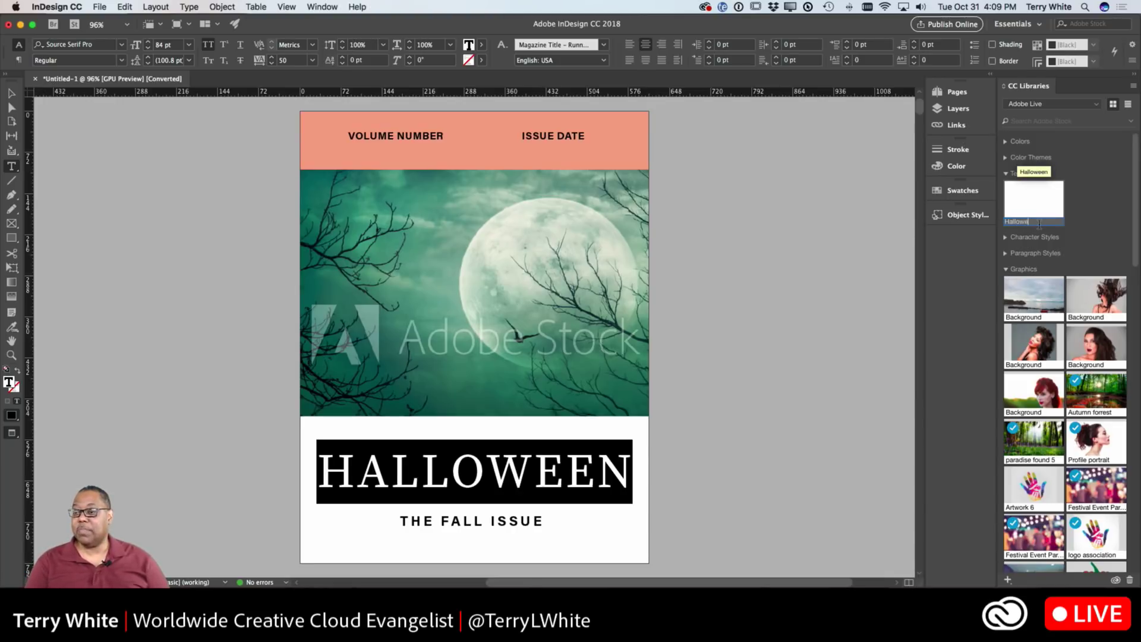
type("en")
key("Return")
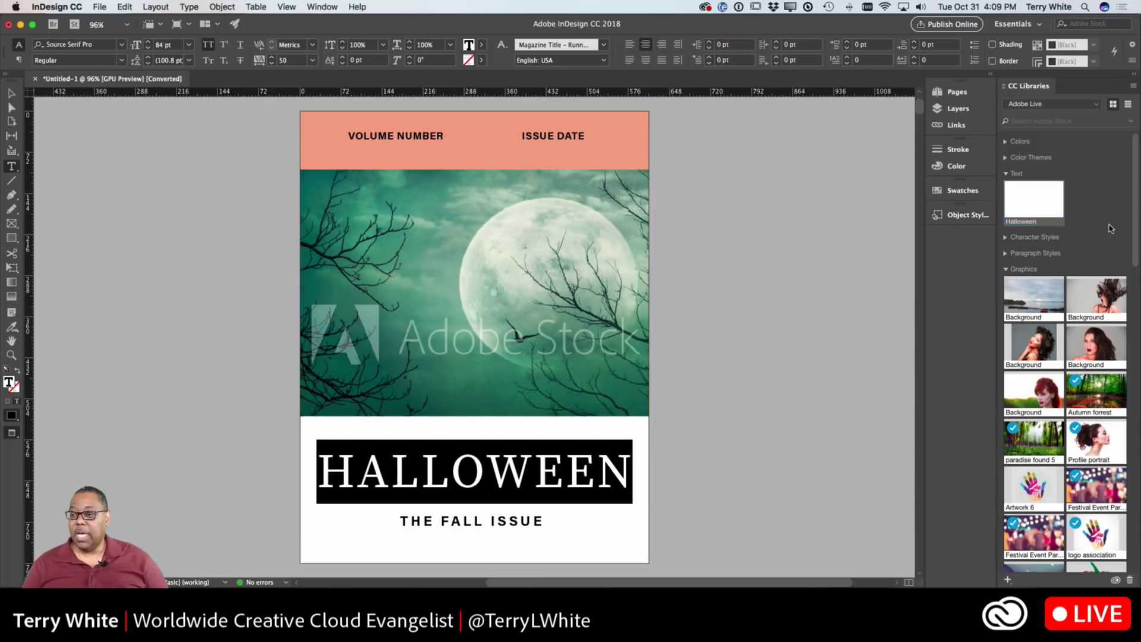
Drag the Halloween library item onto the contents page and draw its text frame
scroll(781, 274, "down", 10)
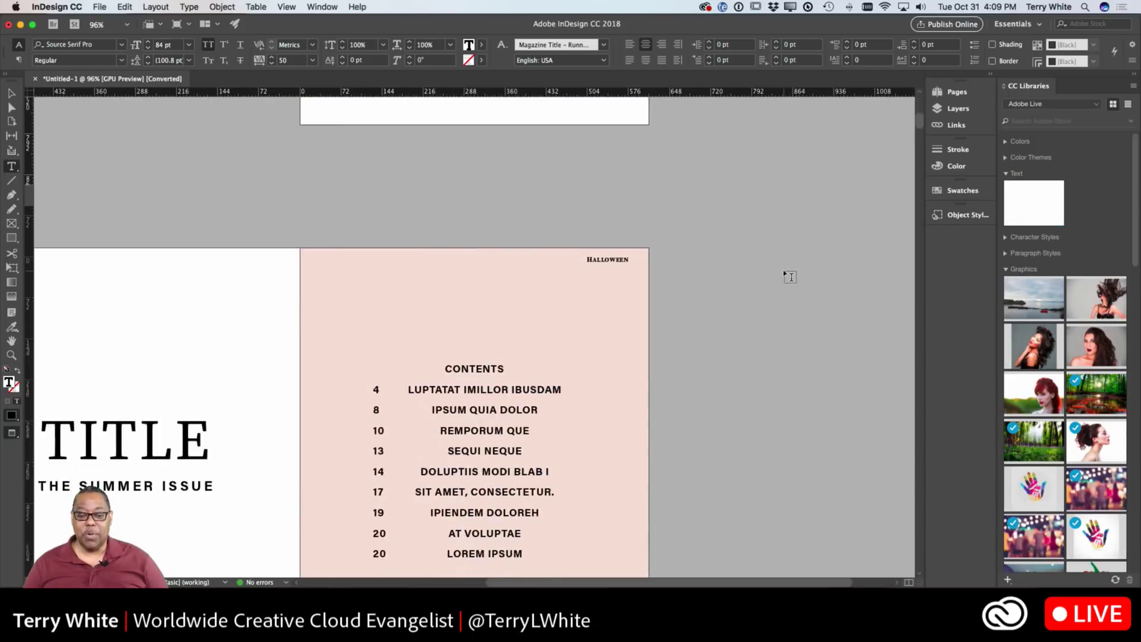
left_click(11, 93)
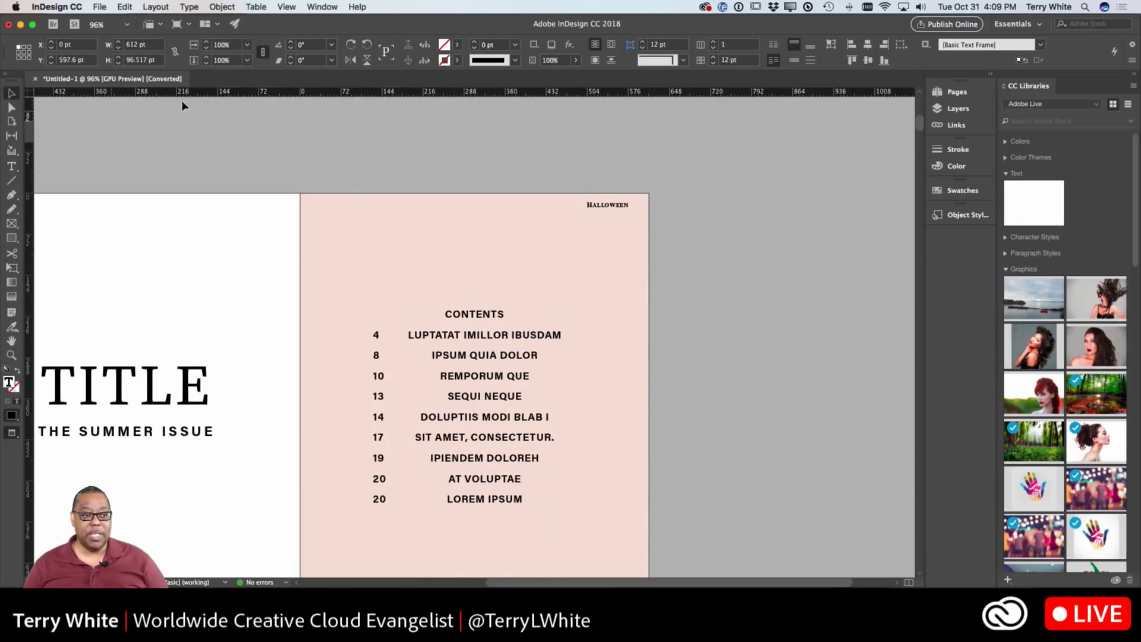
left_click_drag(1019, 208, 487, 257)
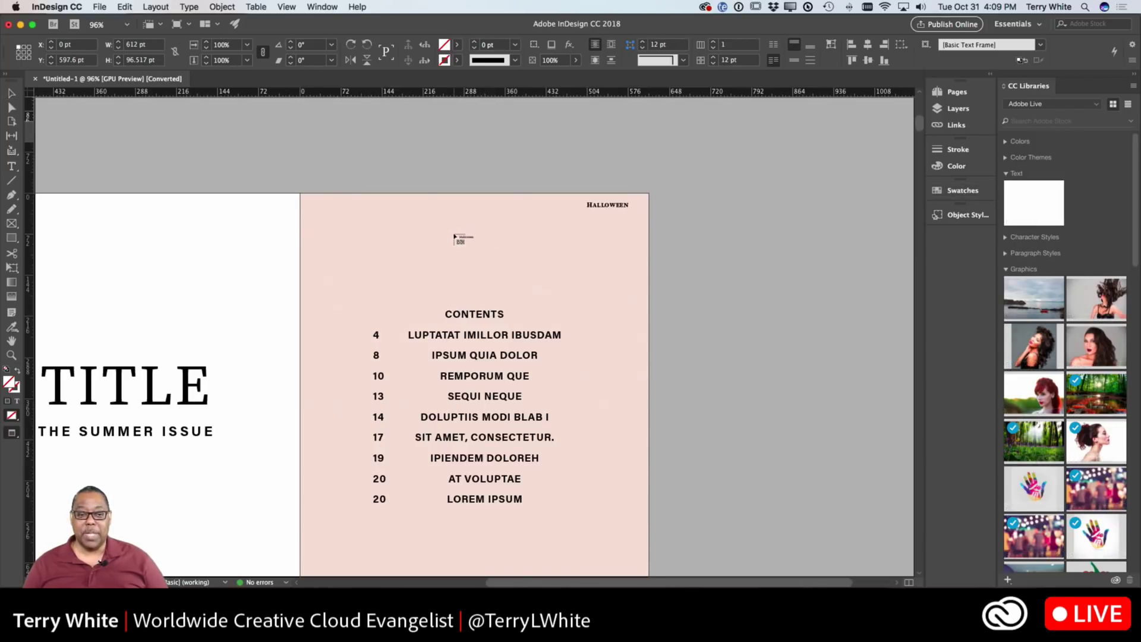
left_click(327, 212)
left_click_drag(482, 259, 683, 277)
Widen the HALLOWEEN frame to one line, nudge it right and tilt it 3 degrees
left_click_drag(561, 238, 535, 254)
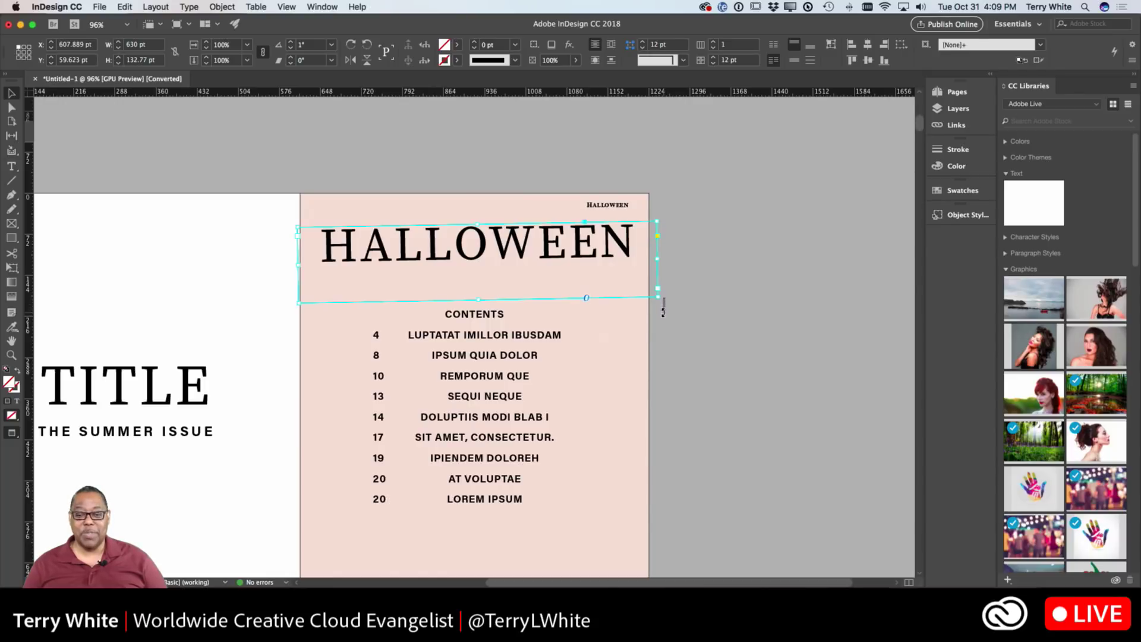
left_click(663, 296)
left_click(629, 274)
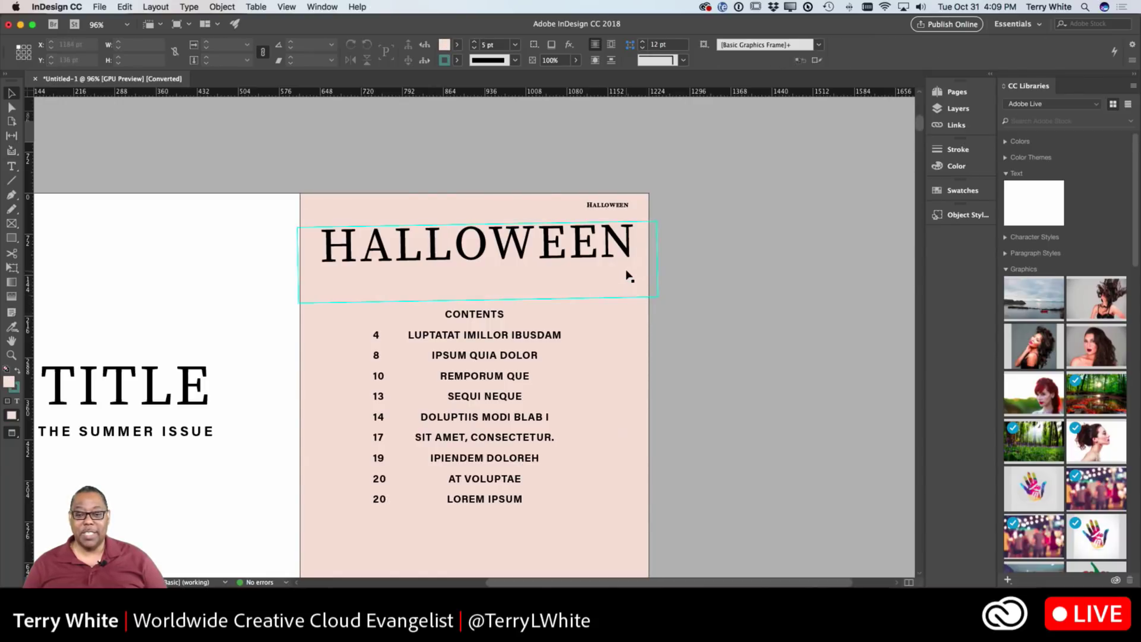
left_click(666, 295)
left_click_drag(653, 281, 655, 281)
left_click(666, 299)
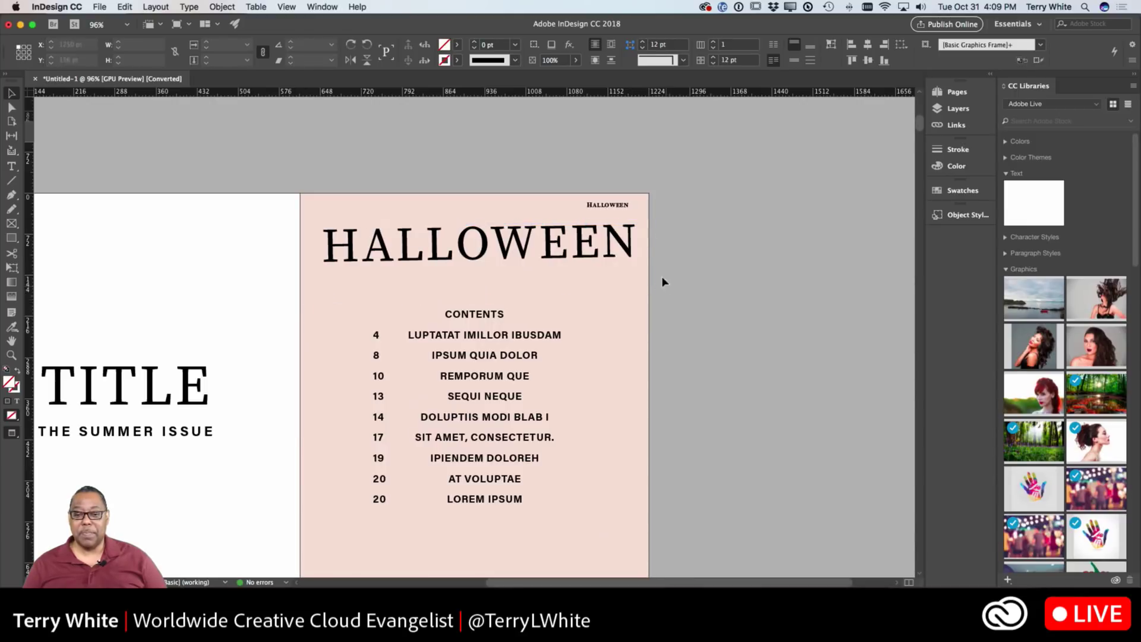
left_click(636, 235)
mouse_move(662, 216)
left_mouse_down()
mouse_move(664, 206)
mouse_move(665, 226)
mouse_move(670, 216)
left_mouse_up()
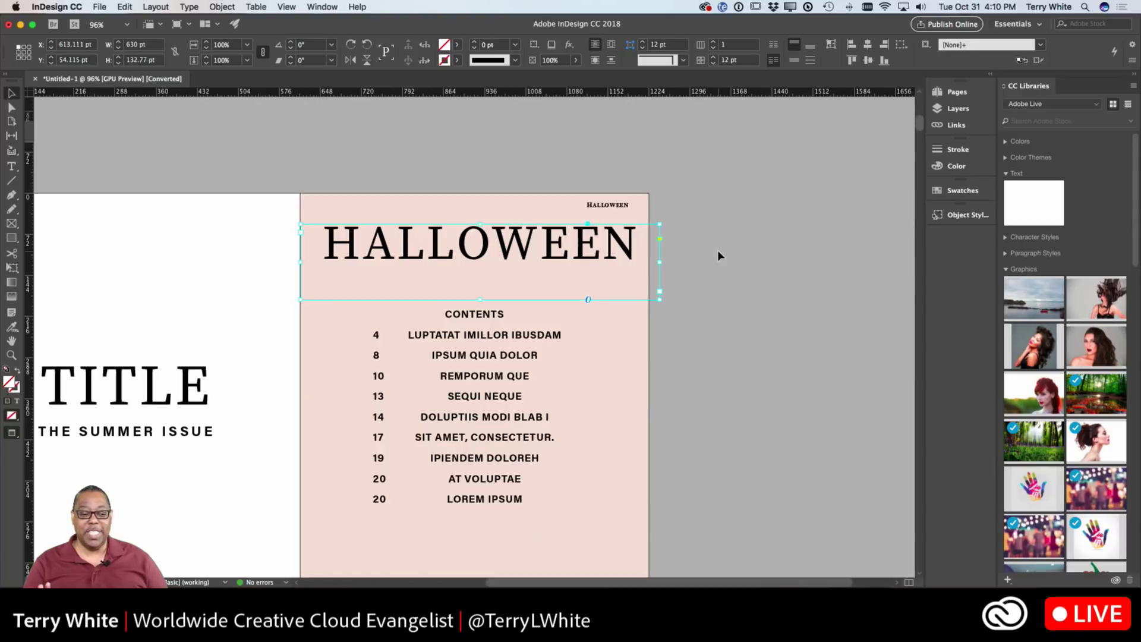
Follow a contents entry to its article and scroll around the spread
left_click(553, 330)
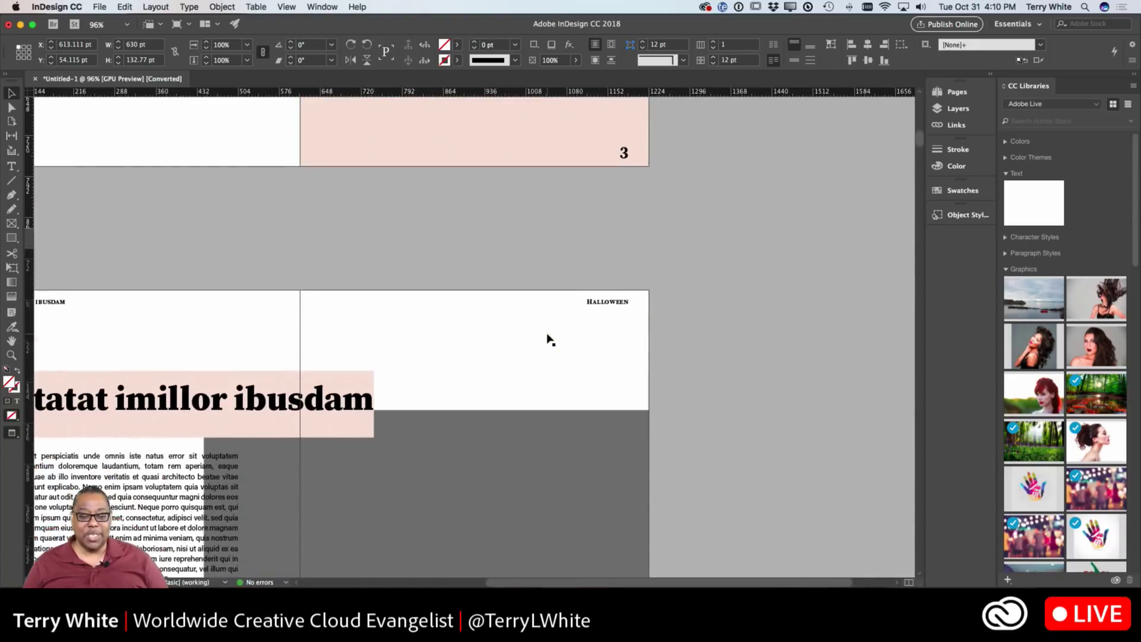
scroll(491, 337, "left", 3)
scroll(491, 337, "down", 10)
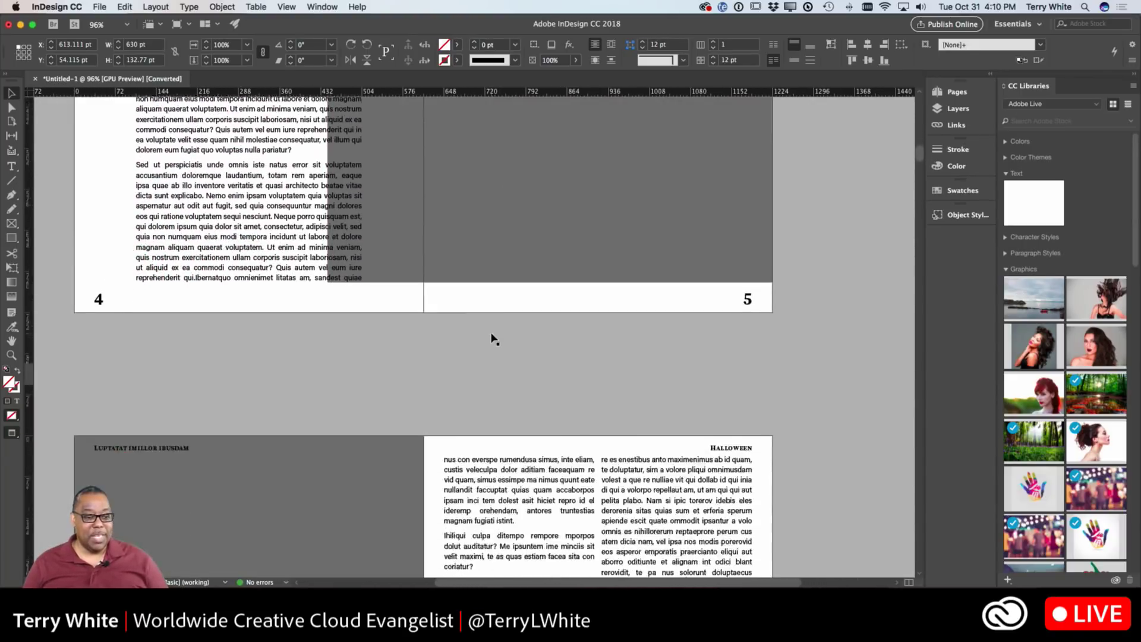
scroll(491, 337, "up", 15)
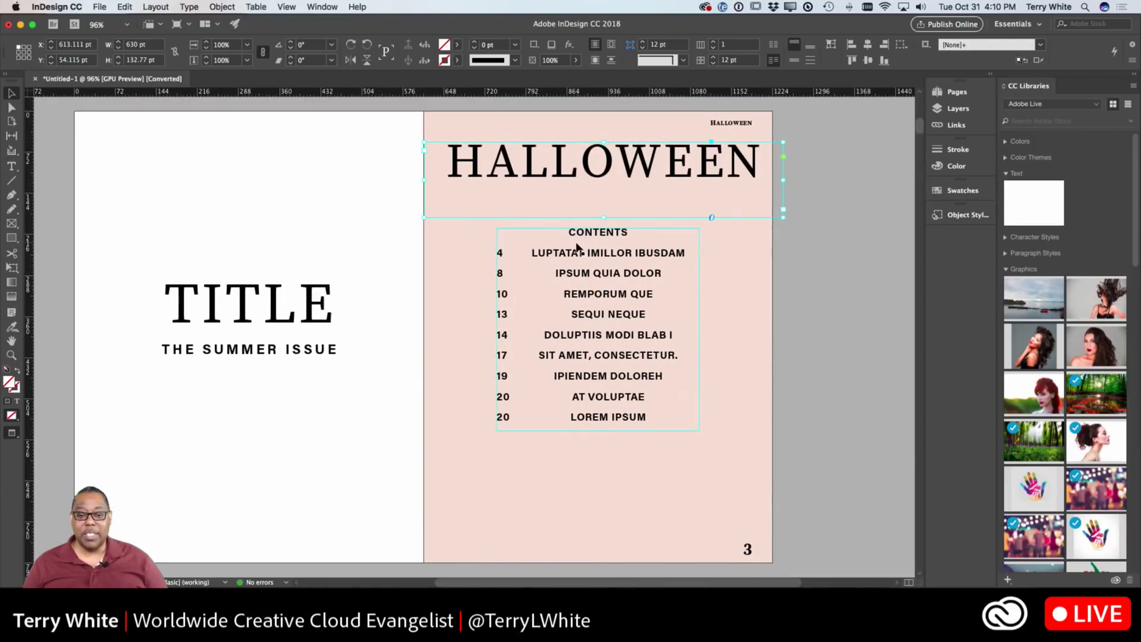
Select the word TITLE on the page
double_click(569, 237)
left_click_drag(569, 232, 663, 418)
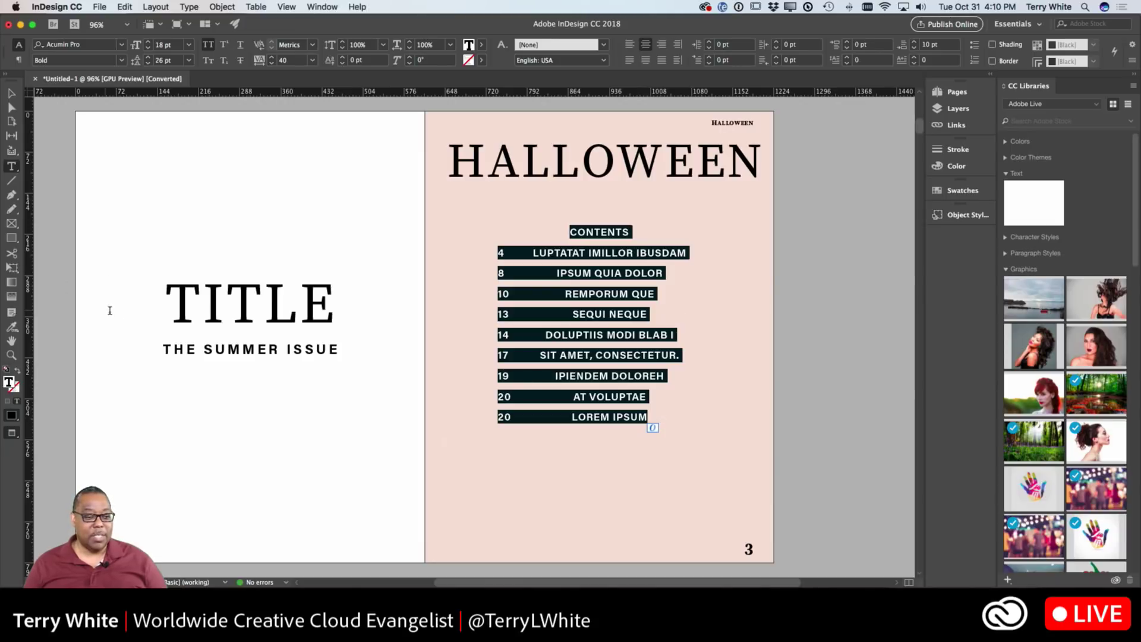
left_click_drag(188, 302, 271, 364)
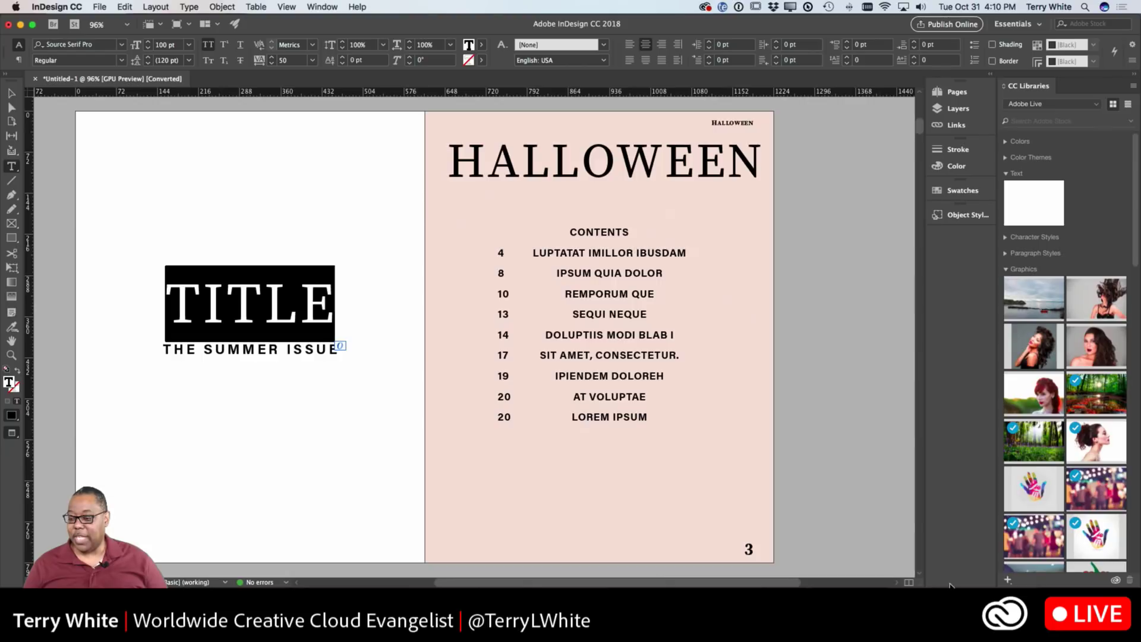
Add TITLE to CC Libraries as a text item and rename it Title
left_click(1008, 580)
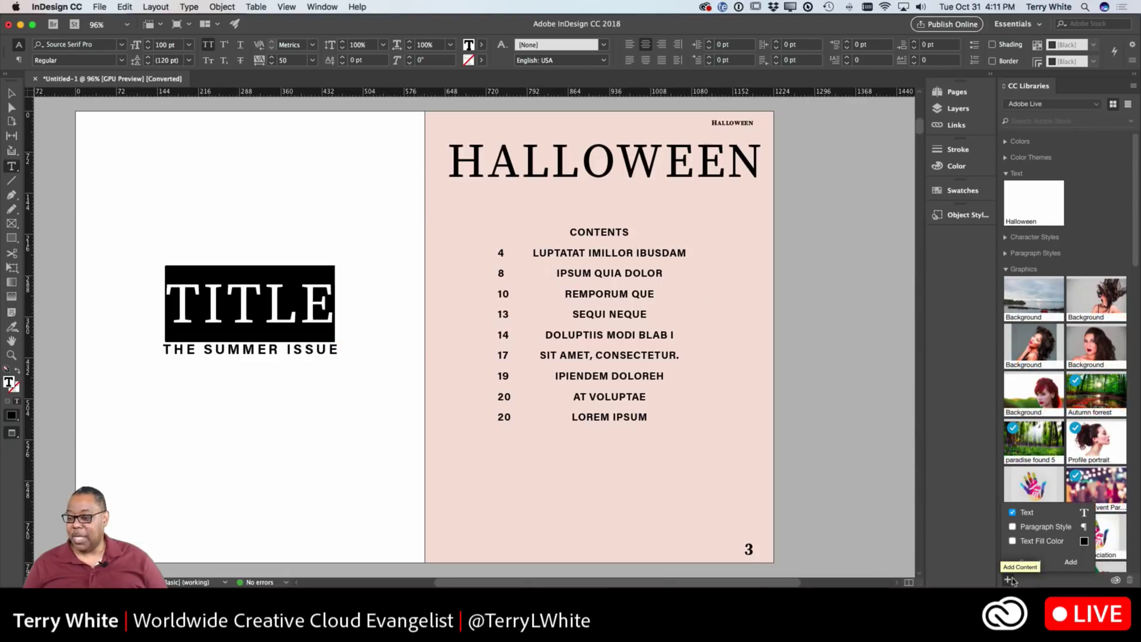
left_click(1009, 580)
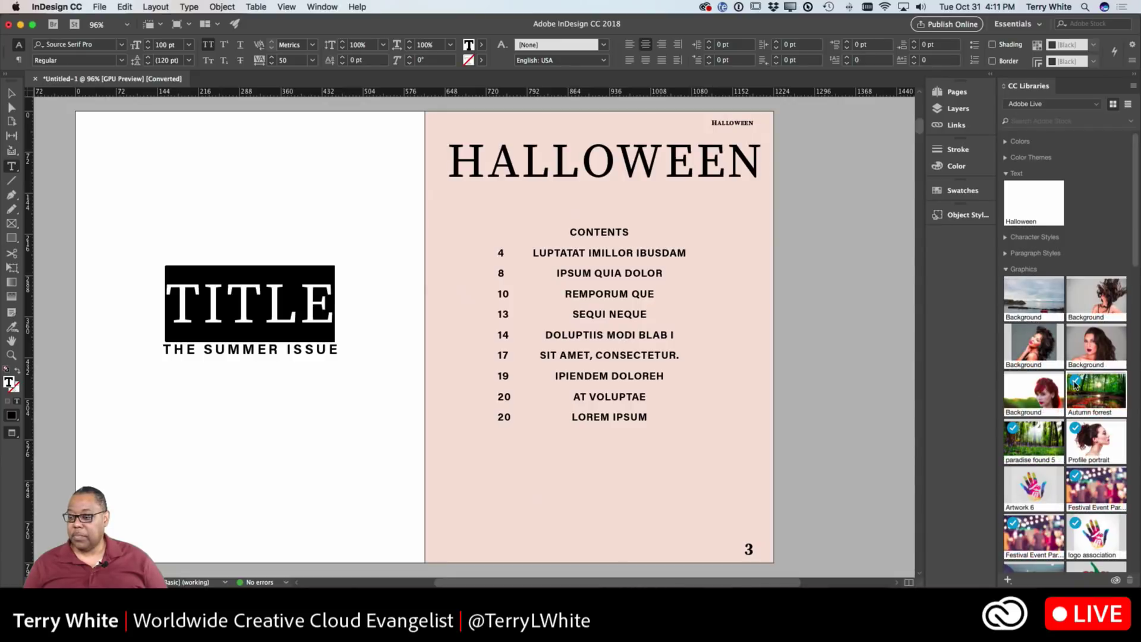
scroll(1020, 570, "down", 1)
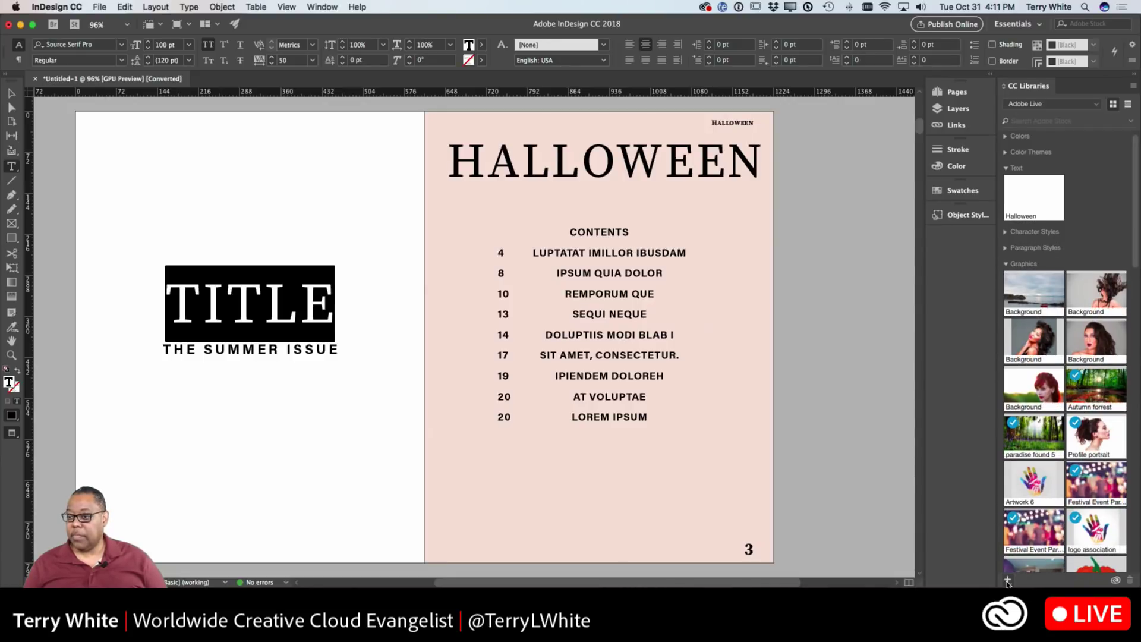
left_click(1008, 581)
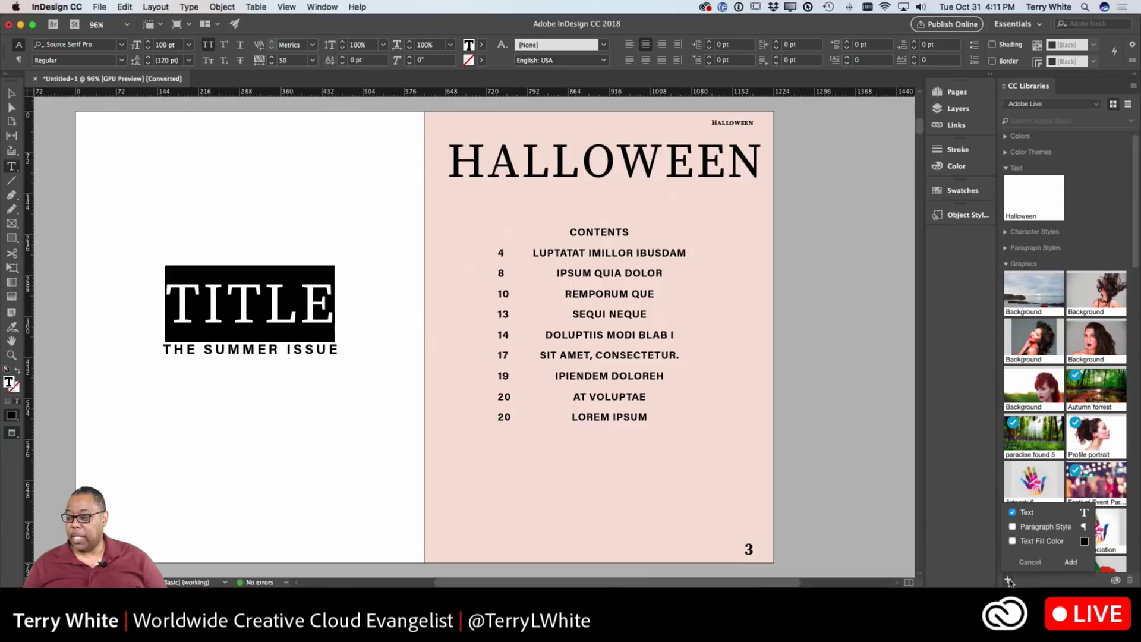
left_click(1071, 562)
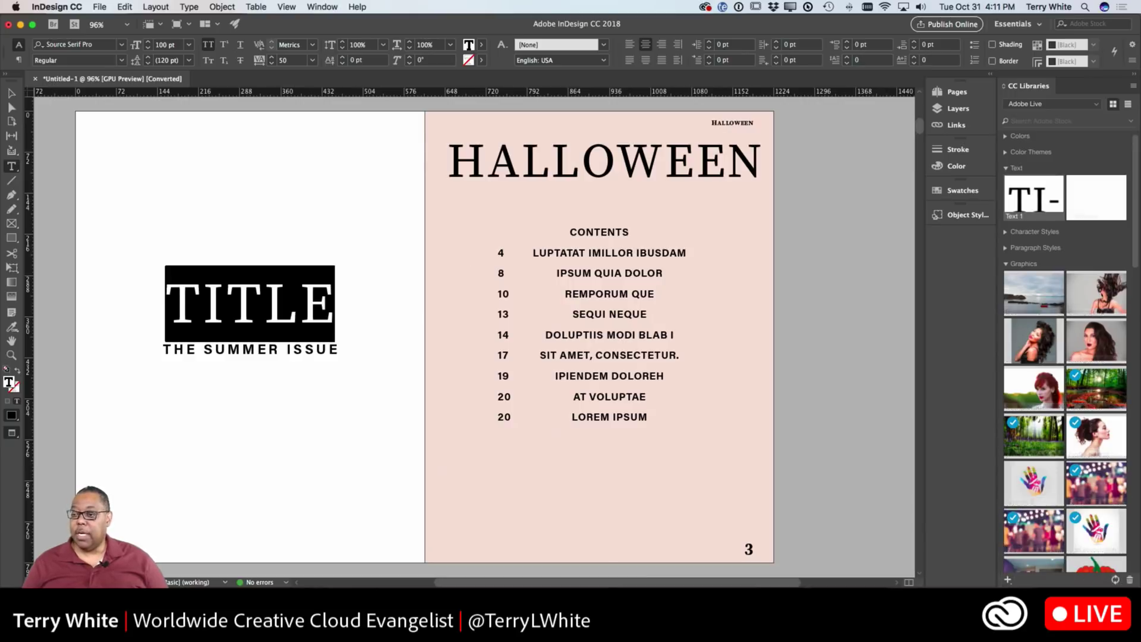
double_click(1024, 219)
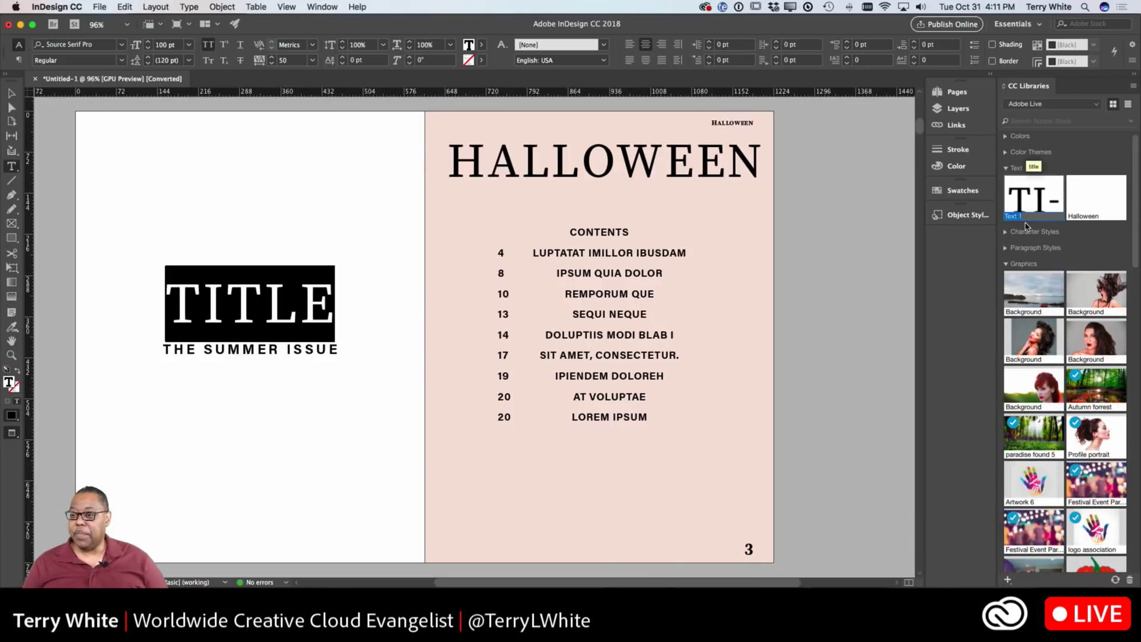
type("Title")
key("Return")
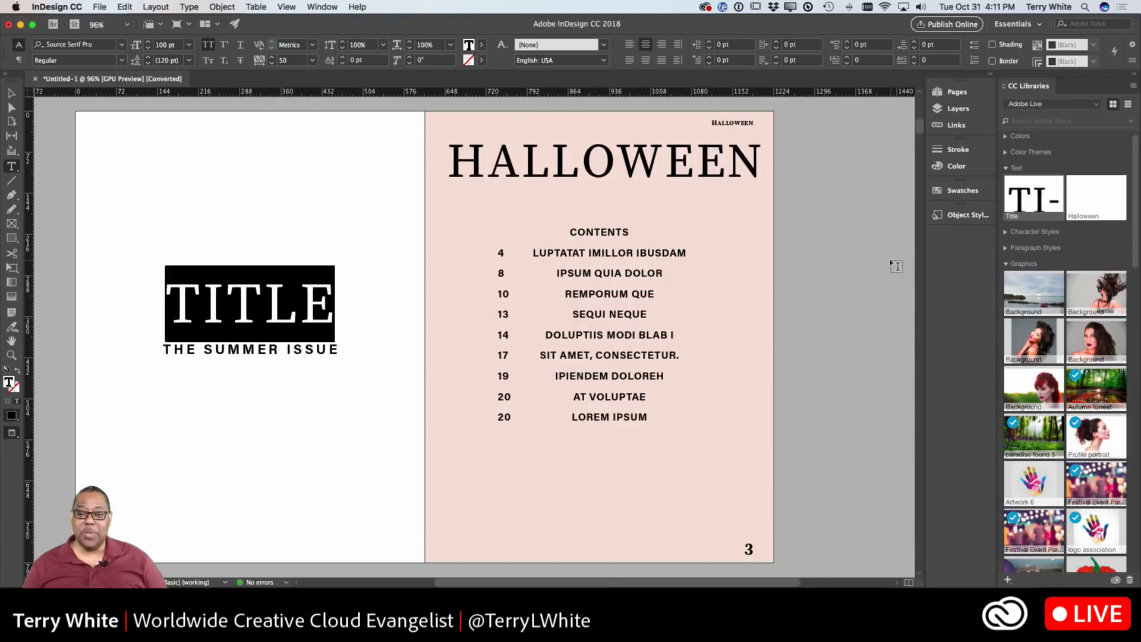
Switch to the Selection tool and start a new document with Cmd+N
scroll(892, 262, "down", 10)
scroll(892, 262, "down", 4)
scroll(891, 262, "up", 6)
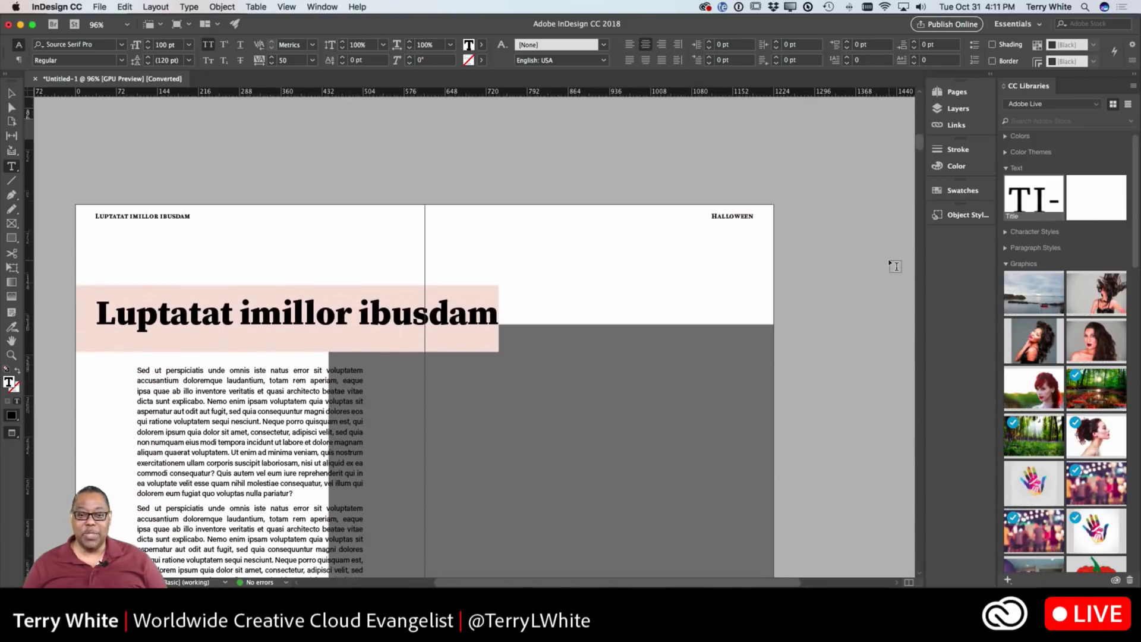
left_click(12, 94)
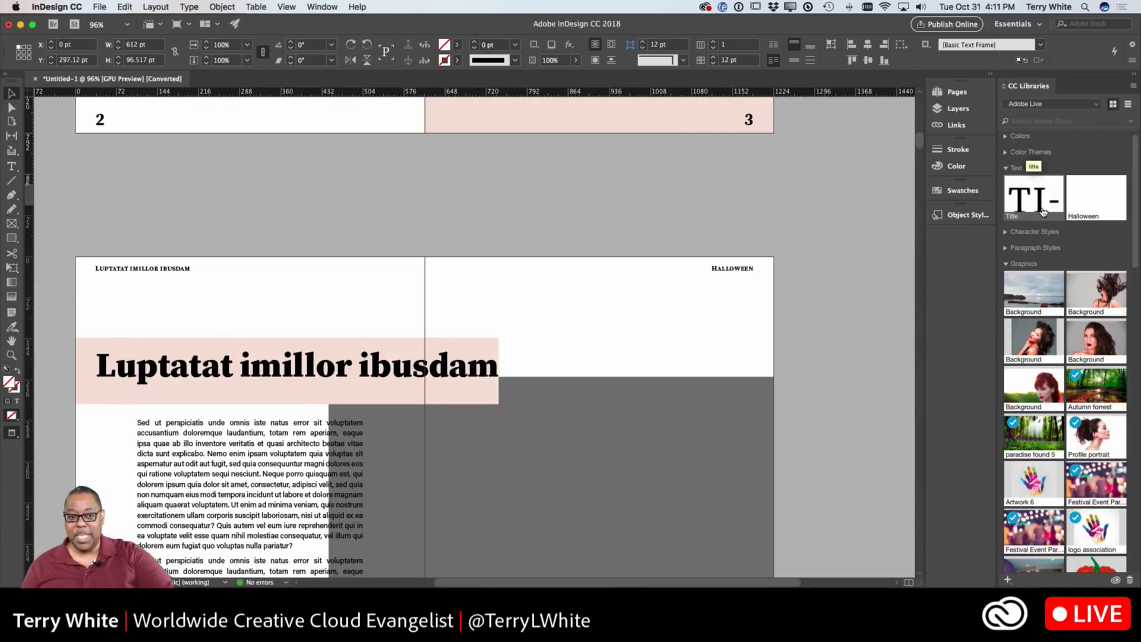
key("super+n")
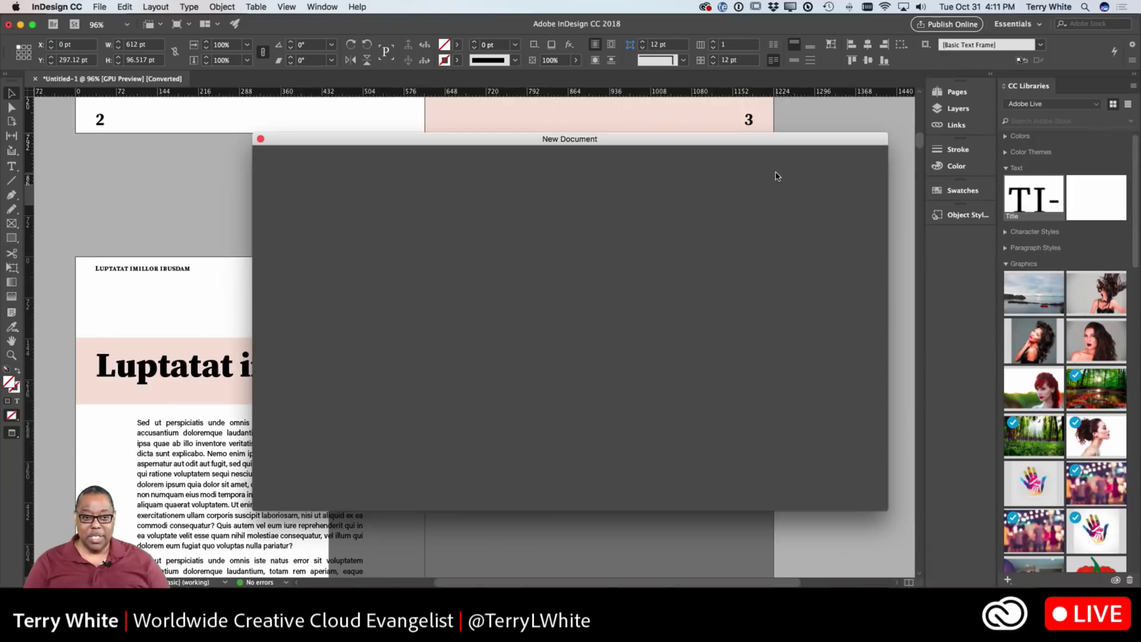
Create the blank document and place the library's TITLE text in a frame near the page top
key("Return")
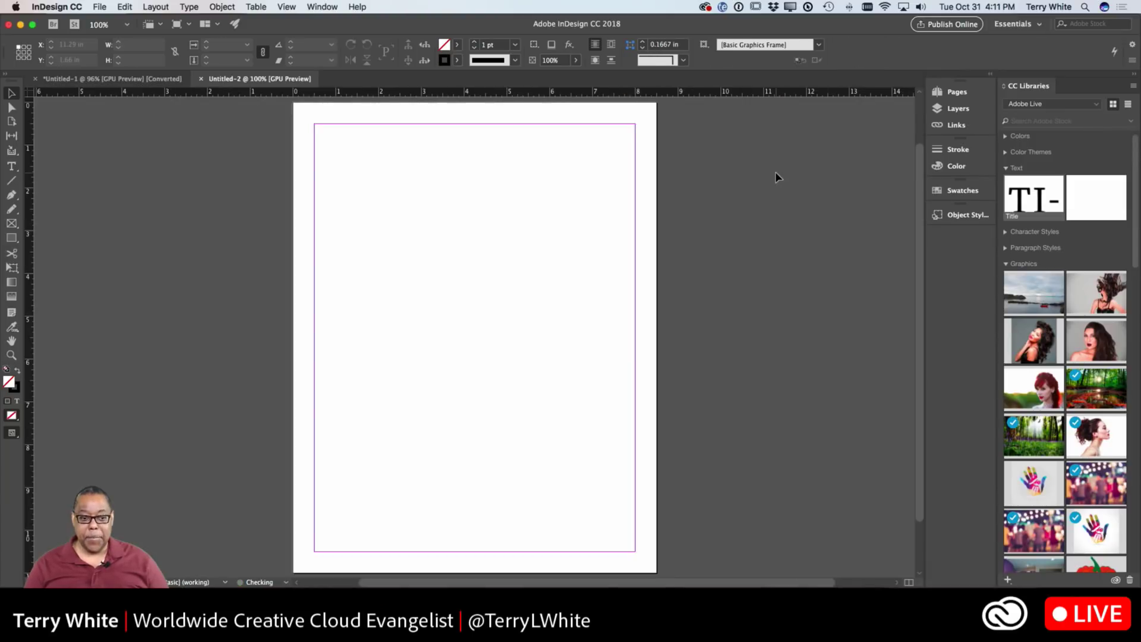
left_click_drag(1046, 203, 464, 257)
left_click_drag(321, 195, 630, 312)
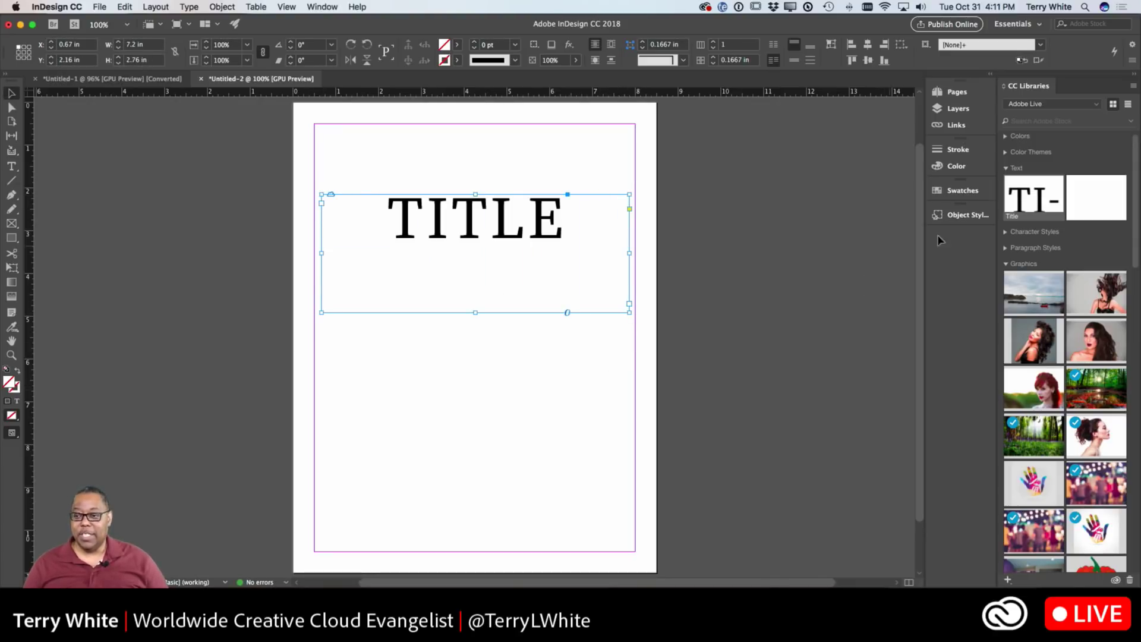
Place the HALLOWEEN library text mid-page, aligned to the left edge and narrowed to the page width
left_click_drag(1096, 198, 395, 423)
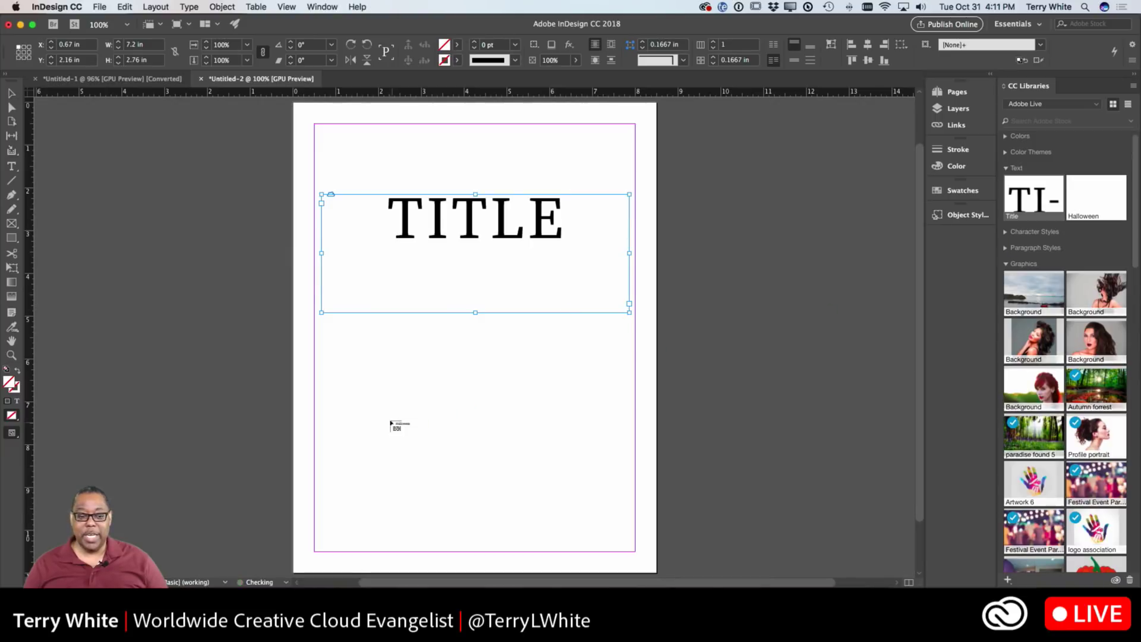
left_click_drag(314, 364, 703, 450)
left_click_drag(567, 409, 545, 412)
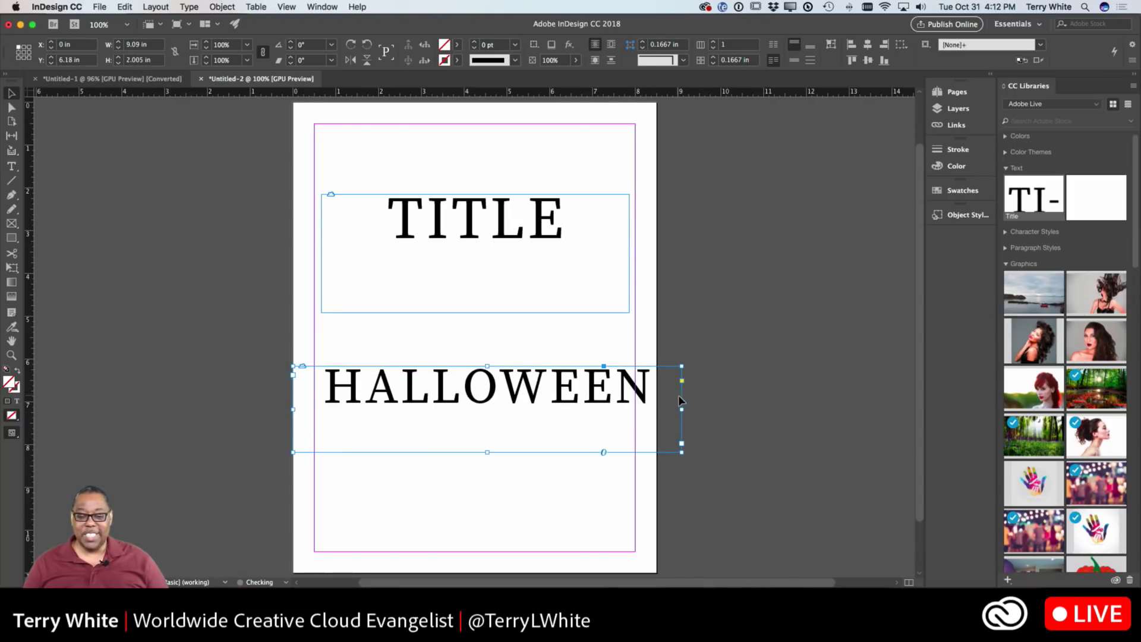
left_click_drag(682, 408, 657, 411)
left_click(755, 426)
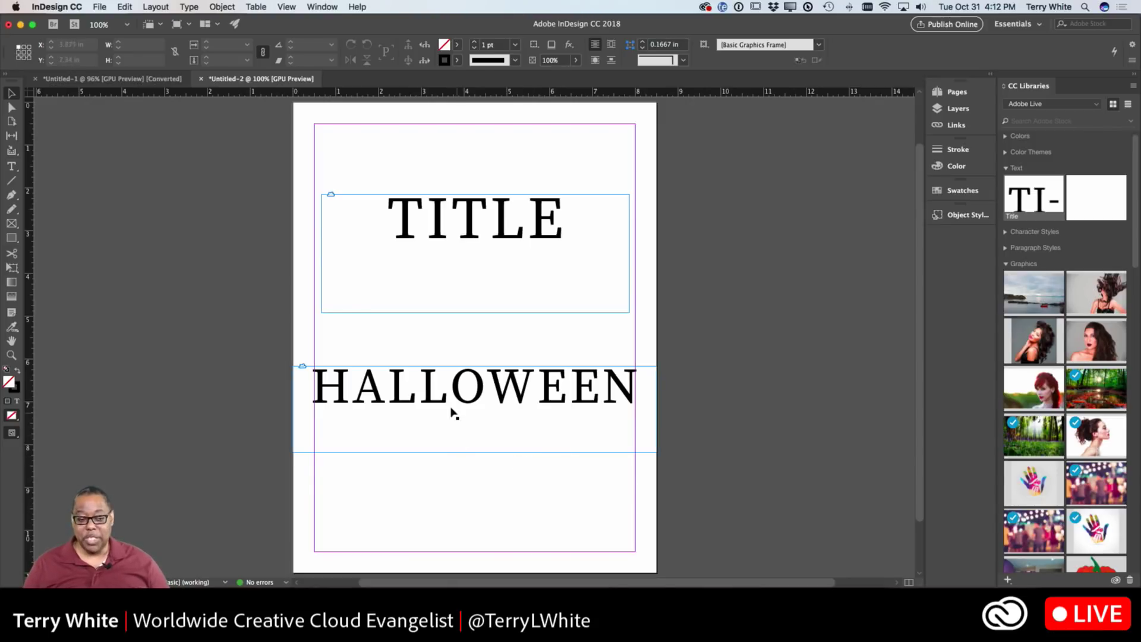
With the HALLOWEEN frame selected, switch the workspace to Digital Publishing
left_click(452, 432)
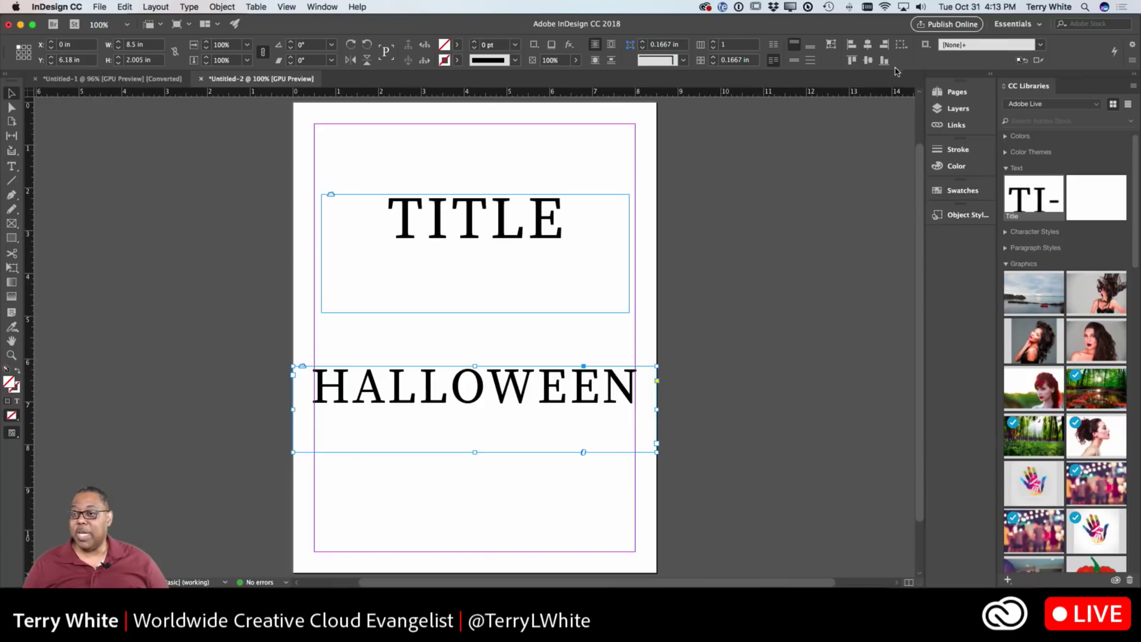
left_click(1036, 24)
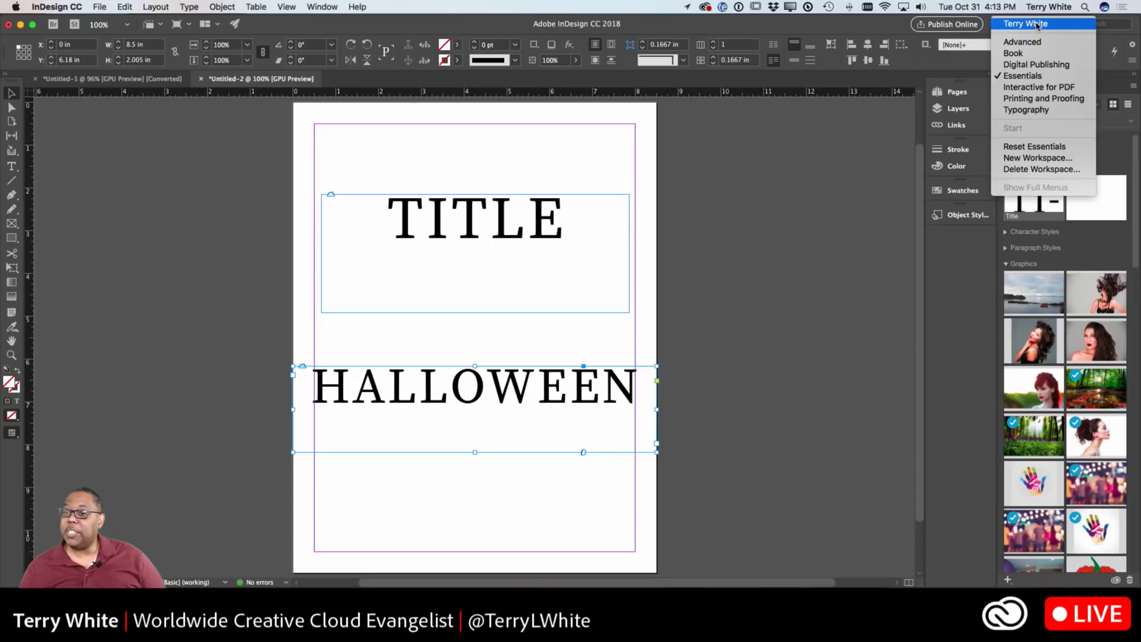
left_click(1036, 64)
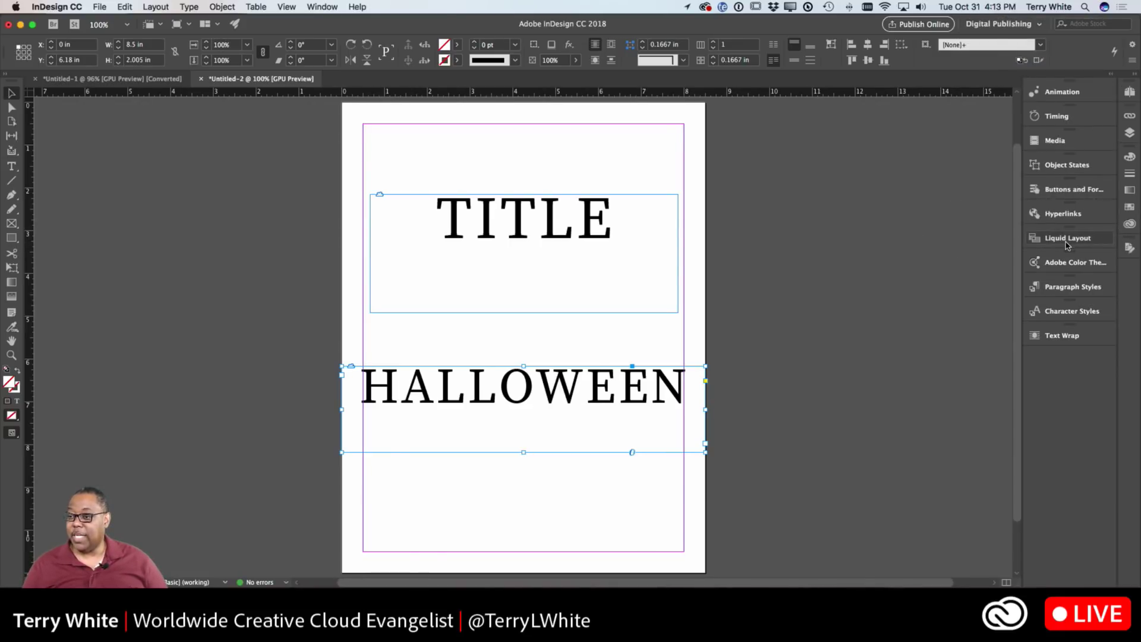
Apply the Fade In animation preset to HALLOWEEN in the Animation panel
left_click(1055, 95)
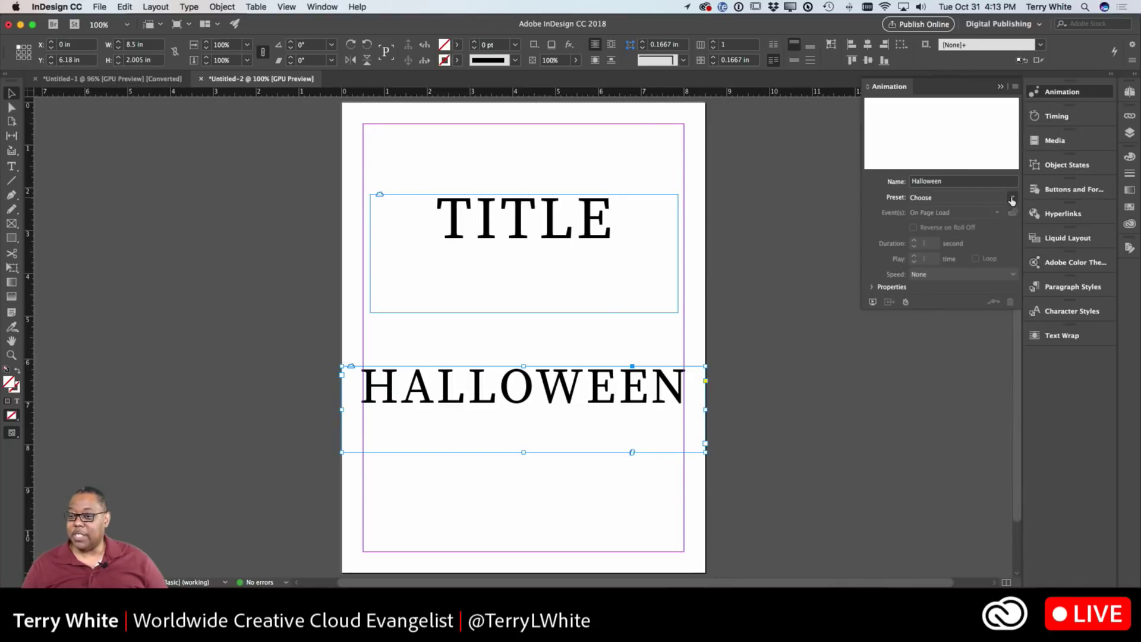
left_click(1012, 199)
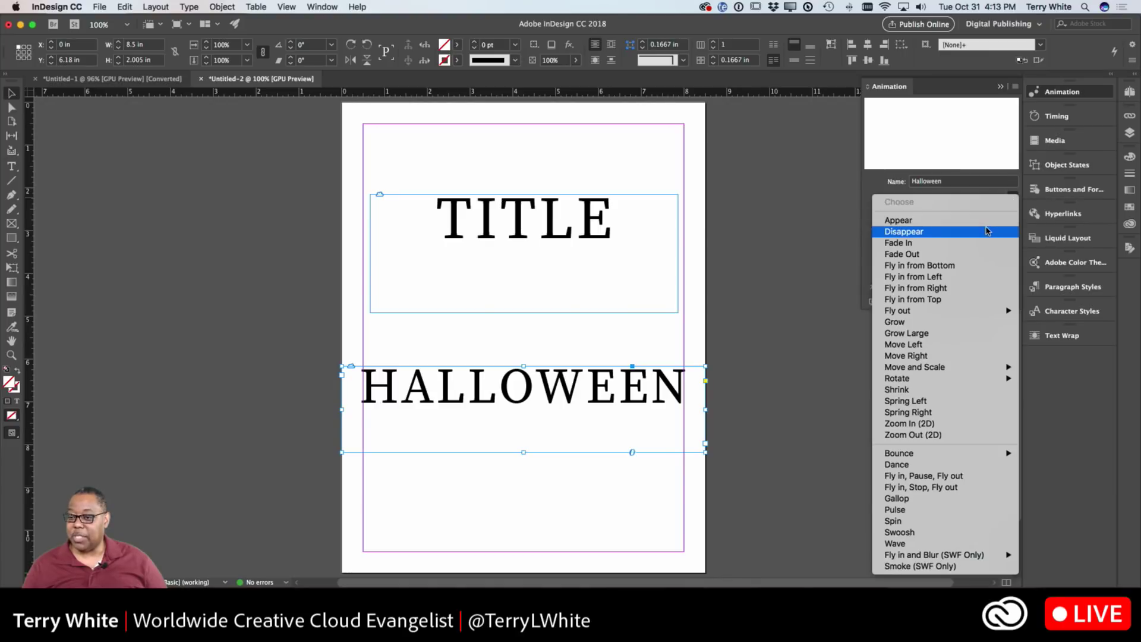
left_click(975, 242)
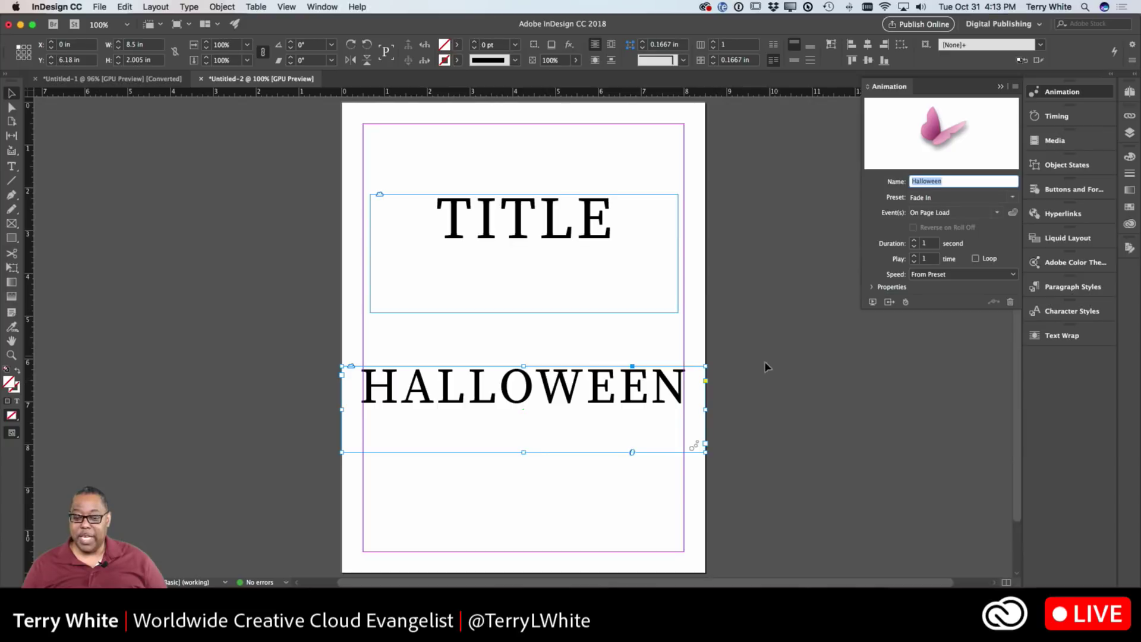
left_click(1130, 224)
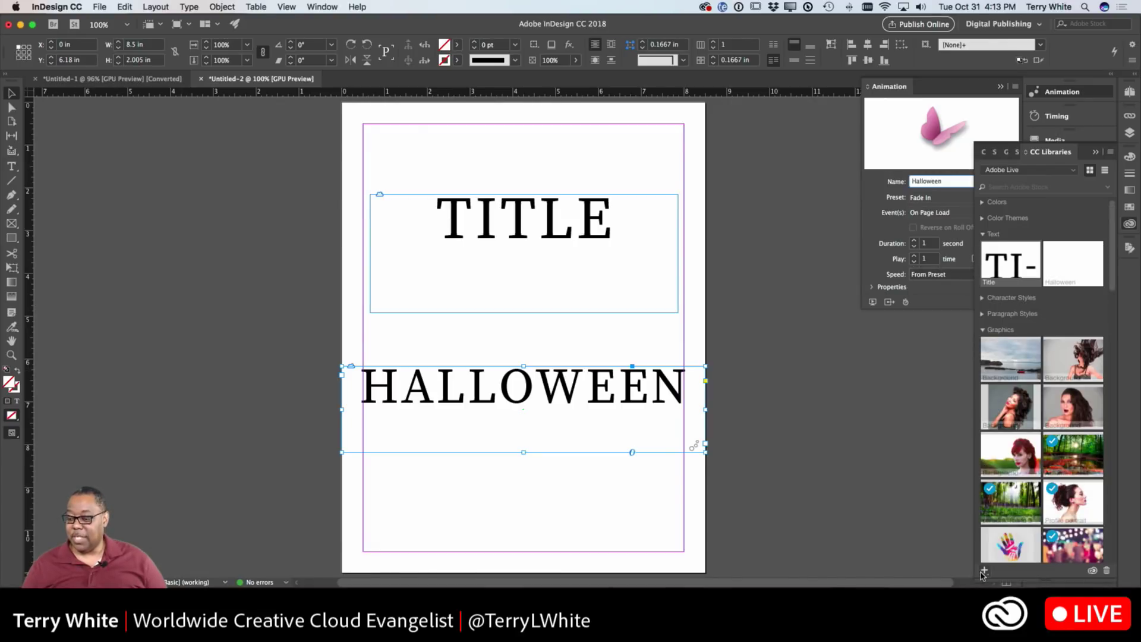
Add the animated HALLOWEEN frame to the CC Library as a graphic only
left_click(984, 570)
left_click(990, 503)
left_click(989, 488)
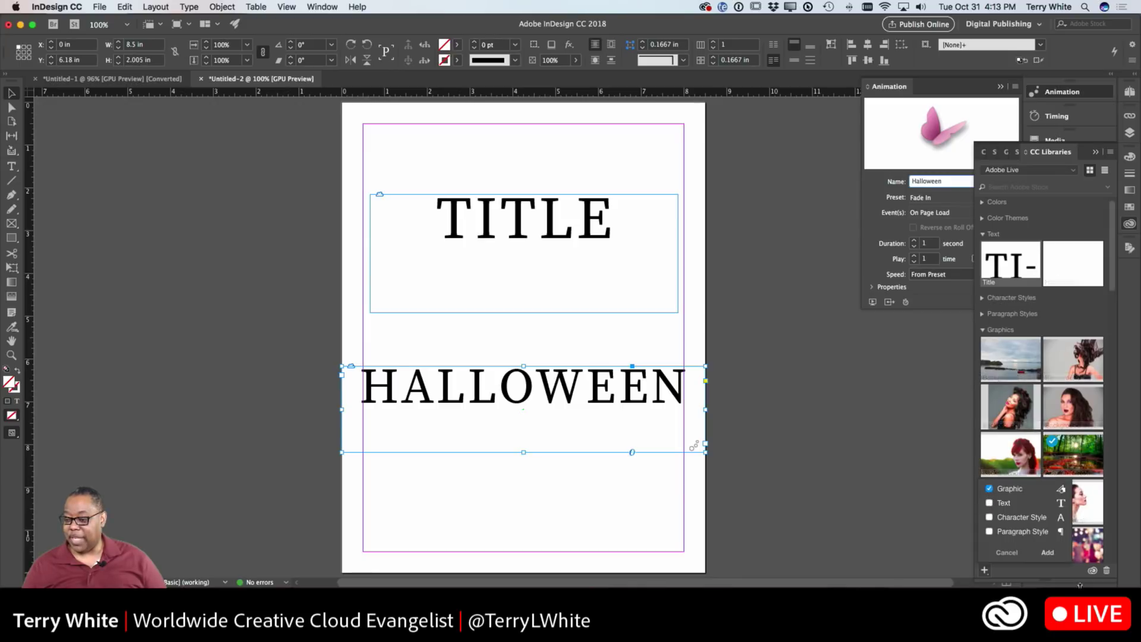
left_click(1048, 552)
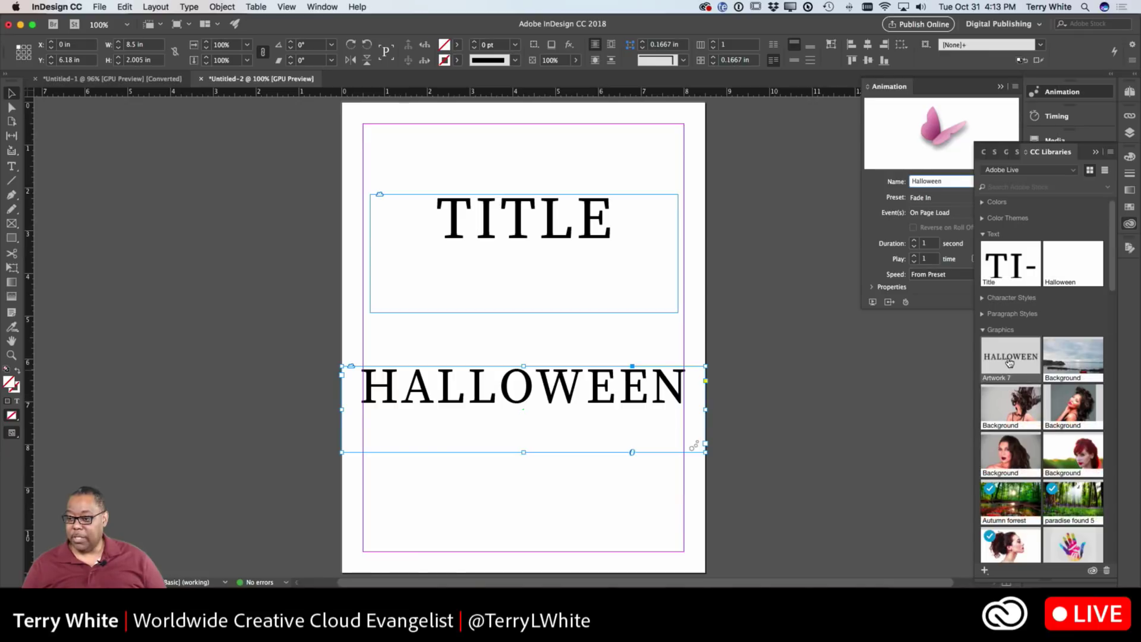
Delete the original frame, rename Artwork 7 to 'Halloween Ani', and place it on the page
left_click(590, 398)
key("Delete")
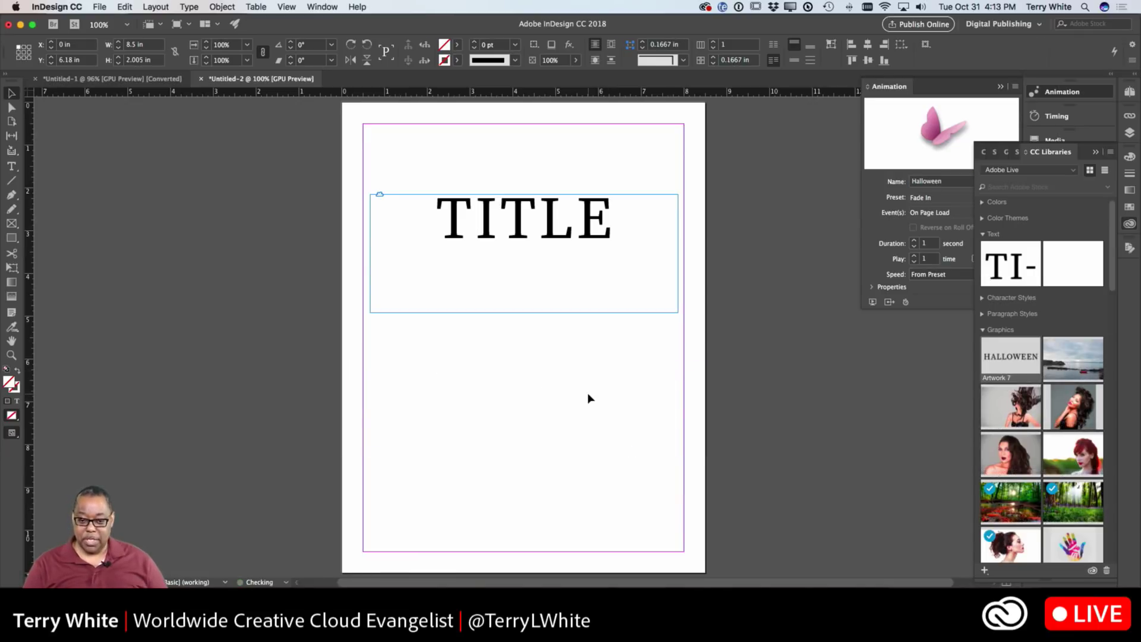
double_click(997, 377)
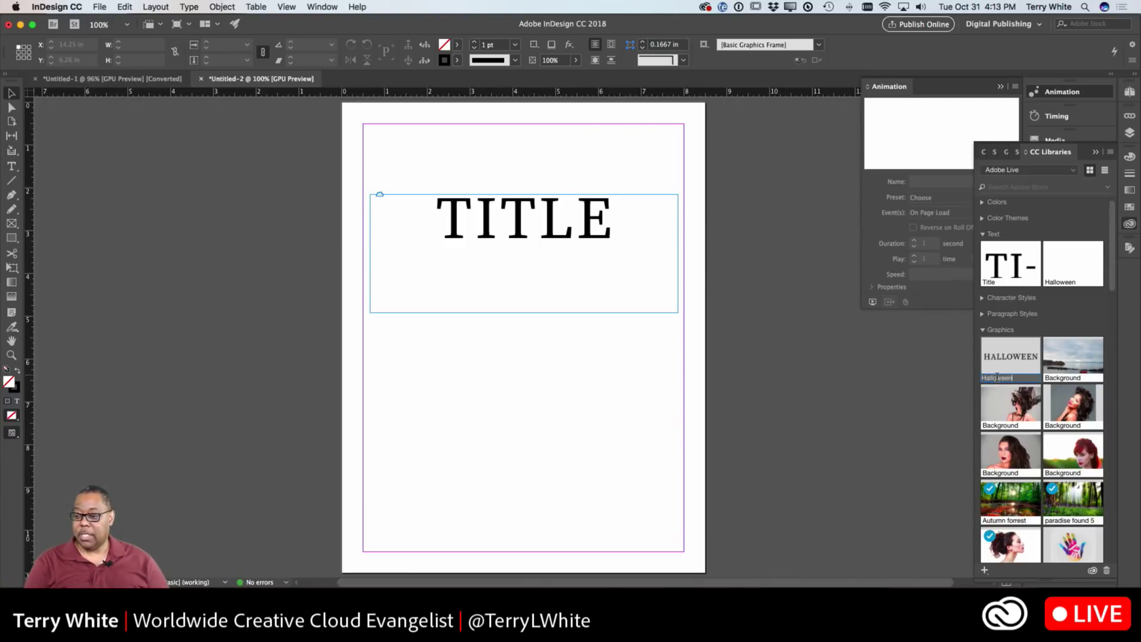
key("Return")
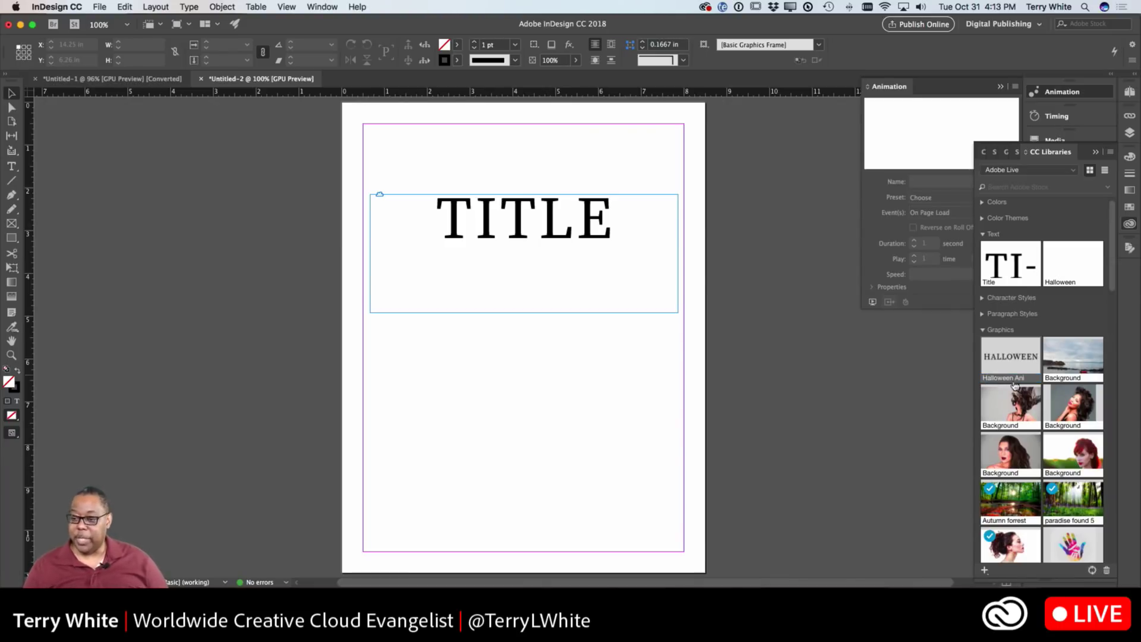
left_click_drag(1008, 365, 346, 352)
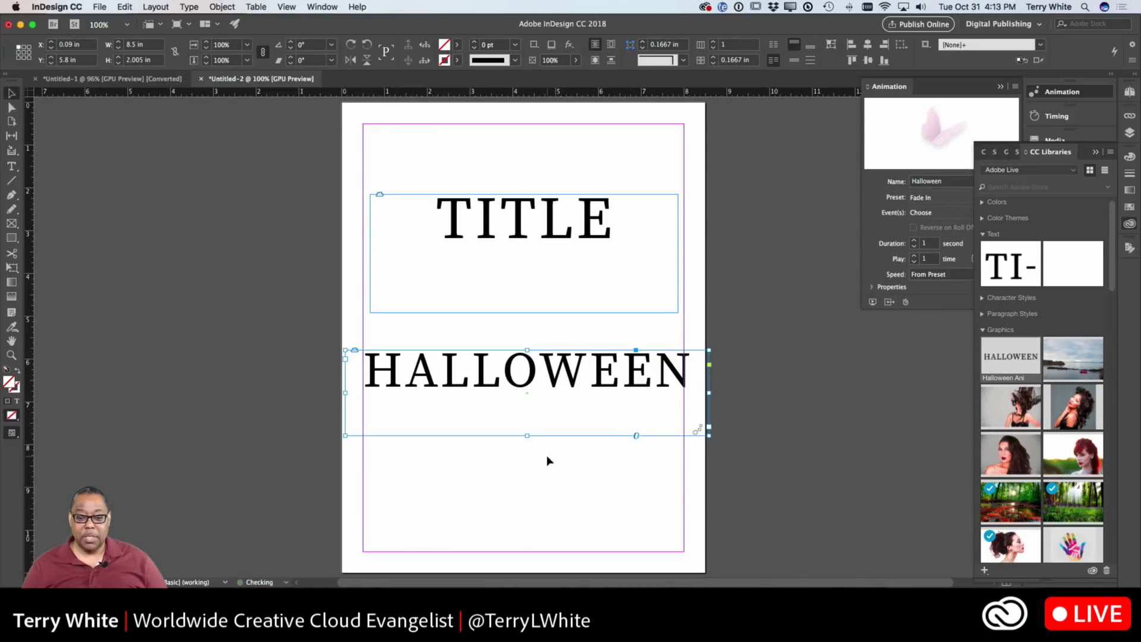